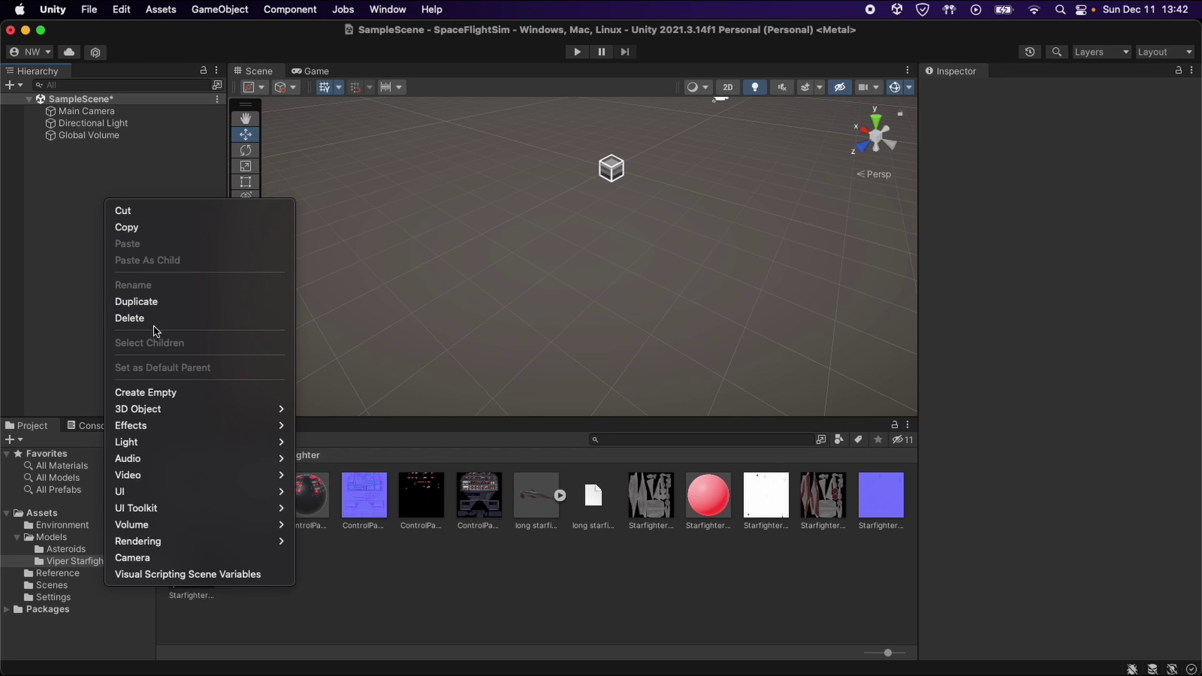
Create an empty GameObject in the Hierarchy and name it PlayerSpaceship.
click(154, 392)
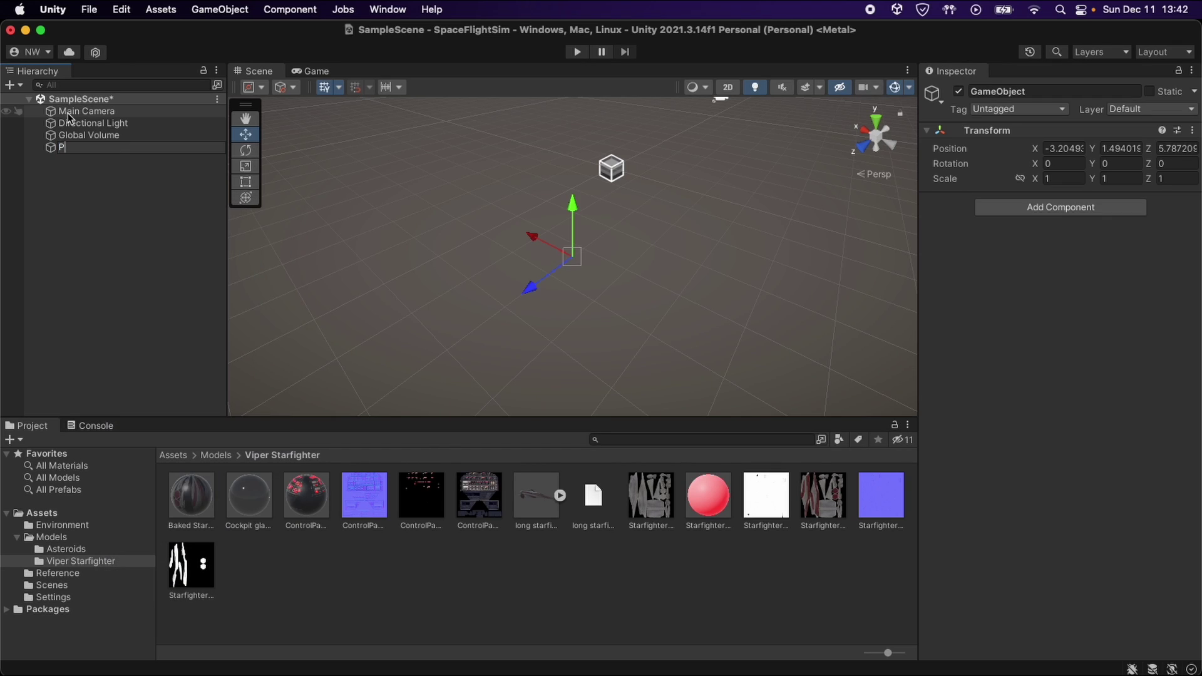
text(PlayerSpaceship)
Confirm the PlayerSpaceship name and add a Rigidbody component to it.
key(Return)
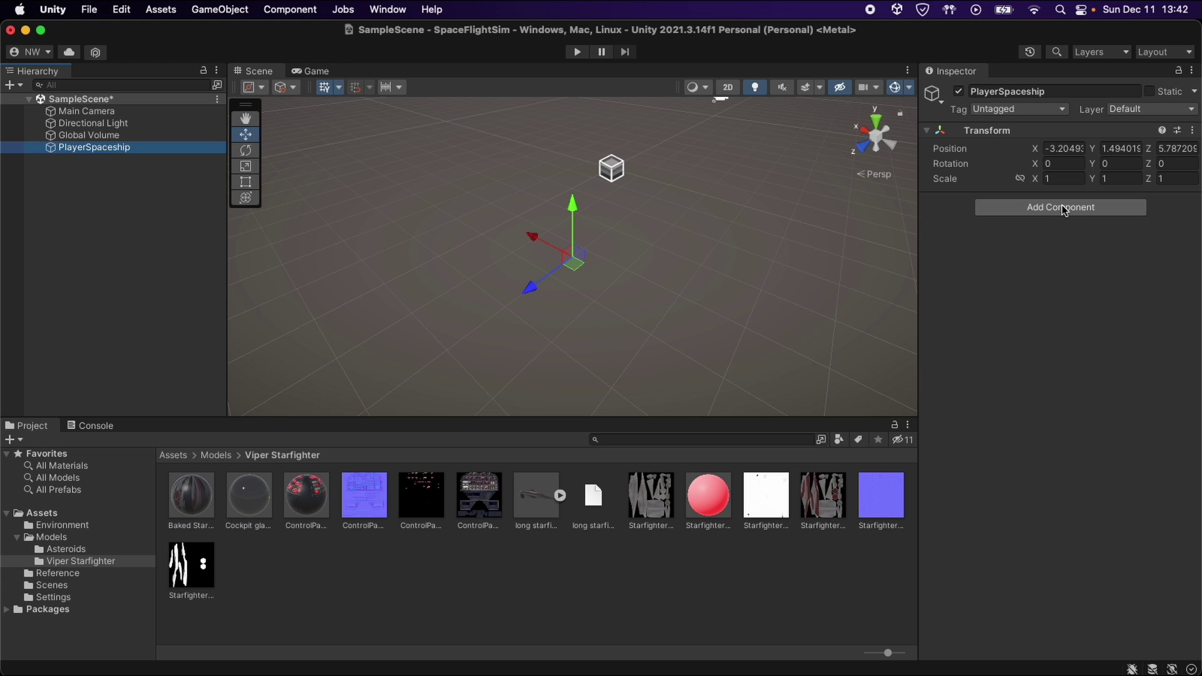
click(1062, 207)
text(ri)
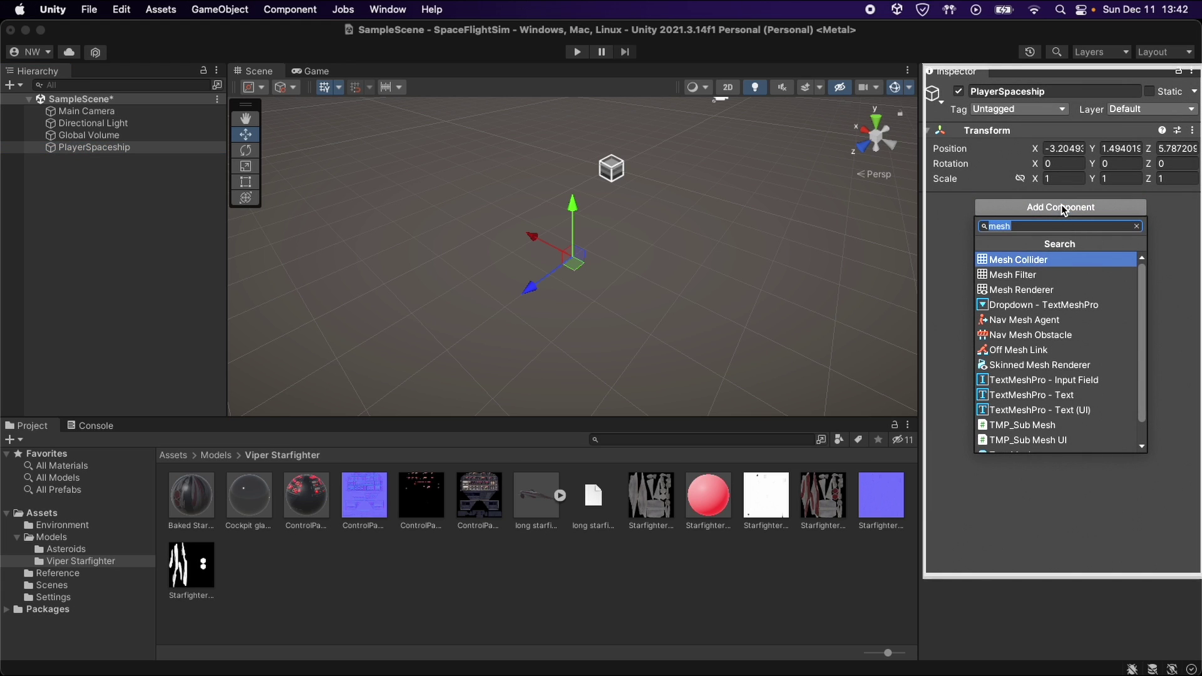
text(gid)
key(Return)
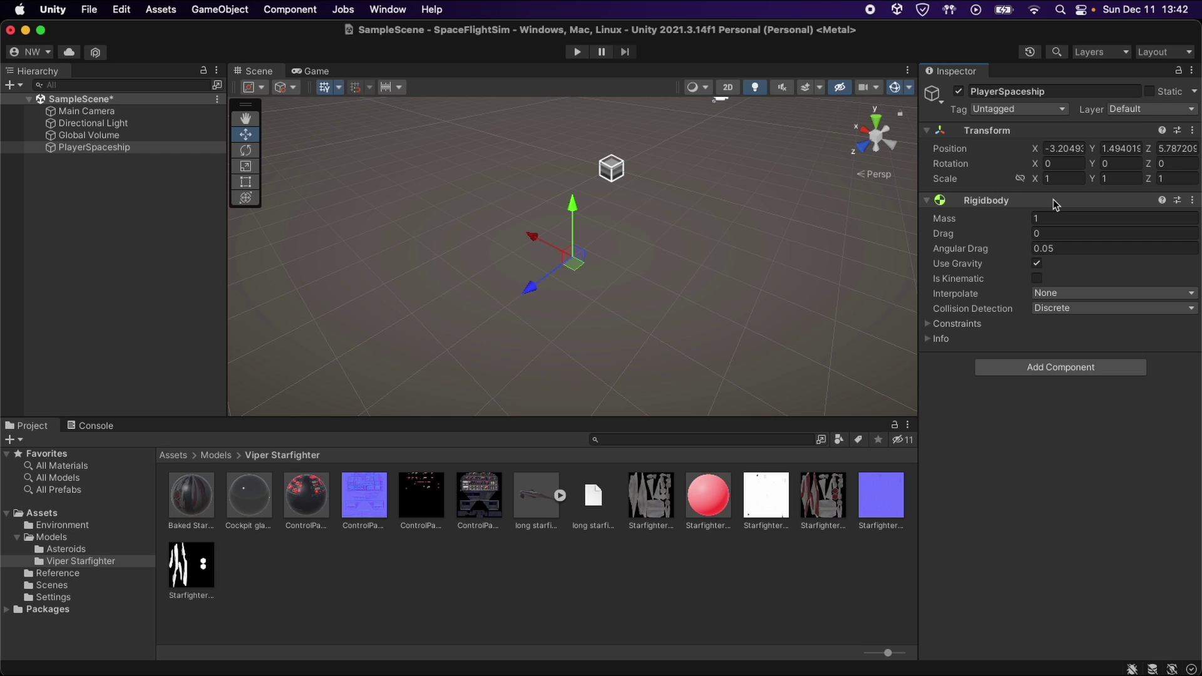
Set the Rigidbody to mass 100, drag 1, angular drag 1, no gravity, Continuous collision detection.
click(1047, 219)
text(10)
key(Tab)
text(1)
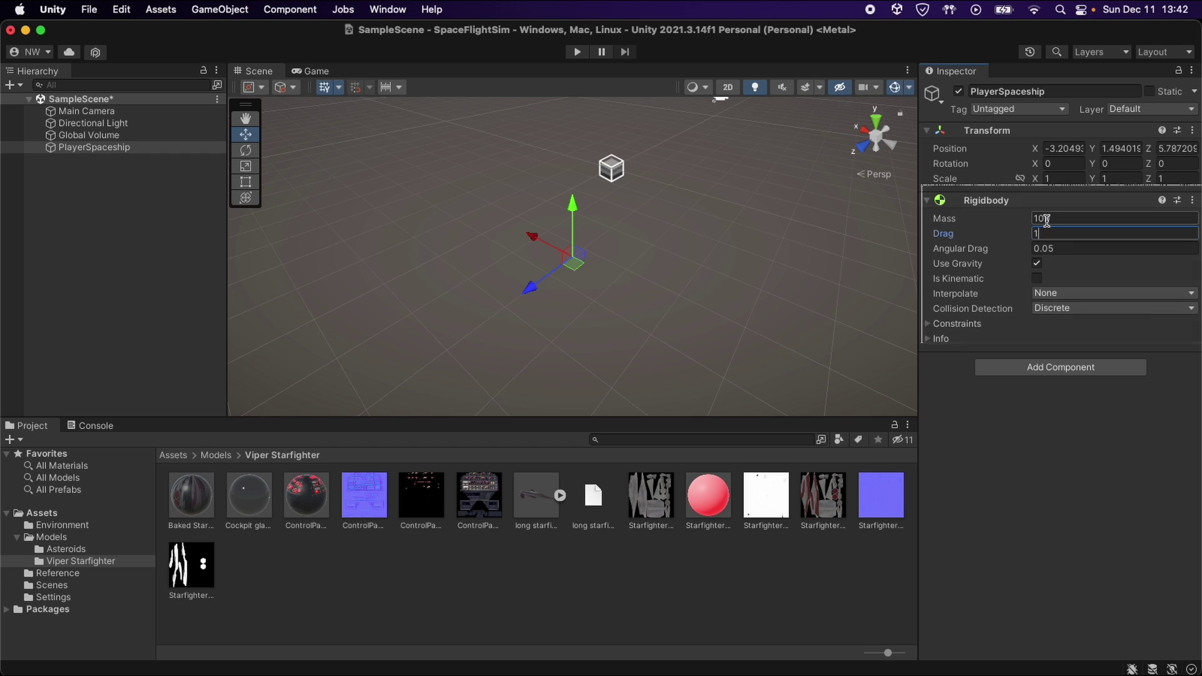
key(Tab)
text(1)
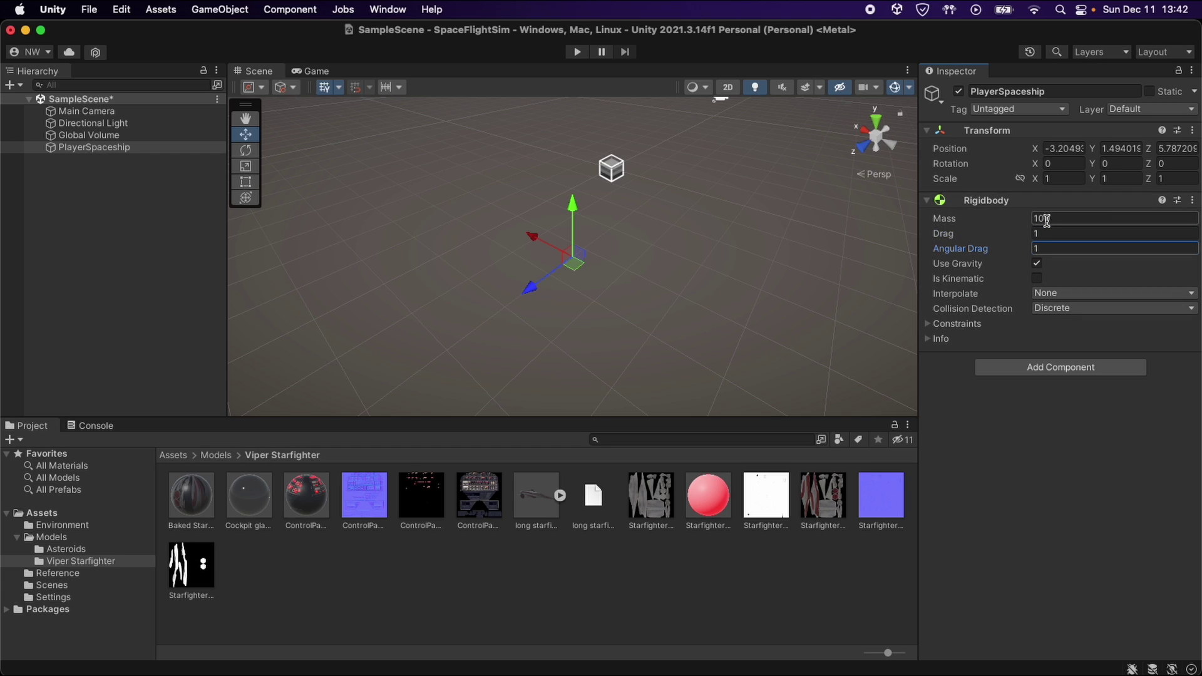
click(1036, 264)
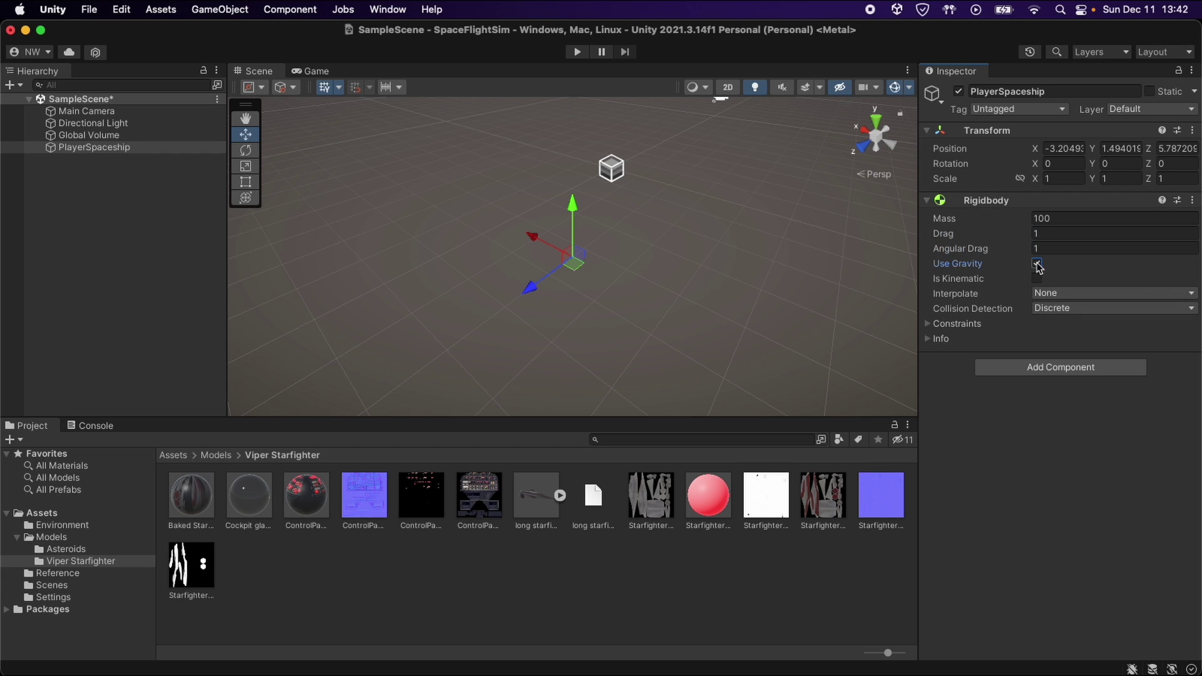
click(1060, 310)
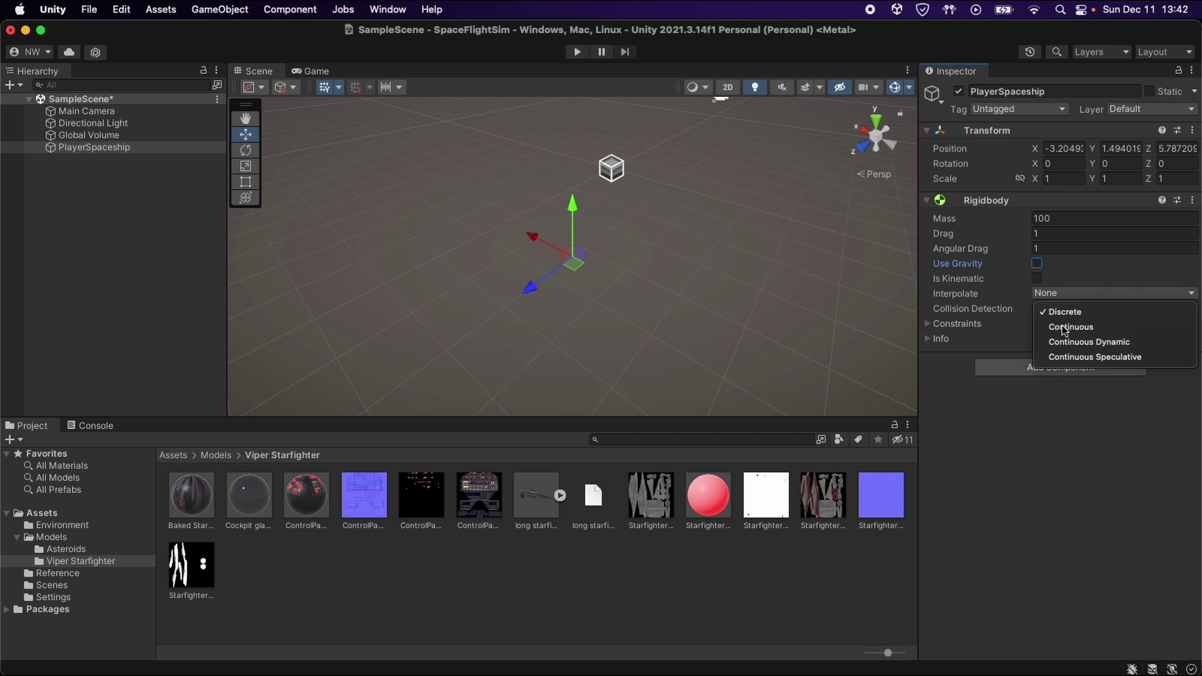
click(1067, 327)
Place PlayerSpaceship at position 0, 0, 0.
click(1063, 149)
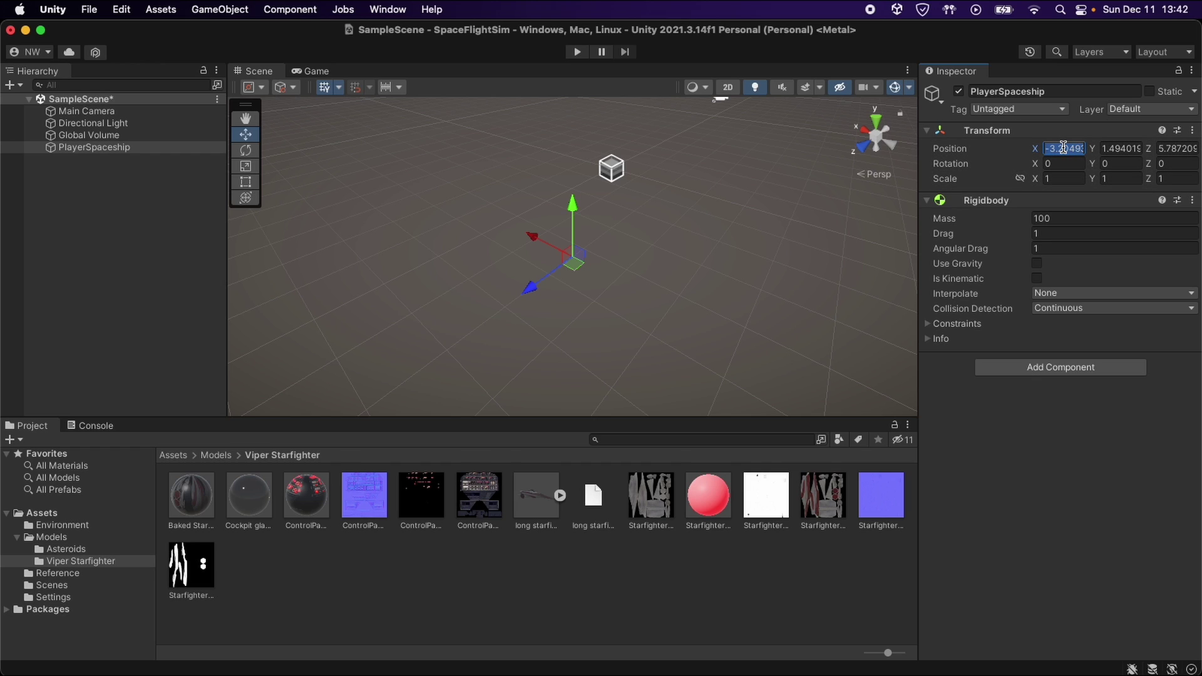
text(0)
key(Tab)
text(0)
key(Tab)
text(0)
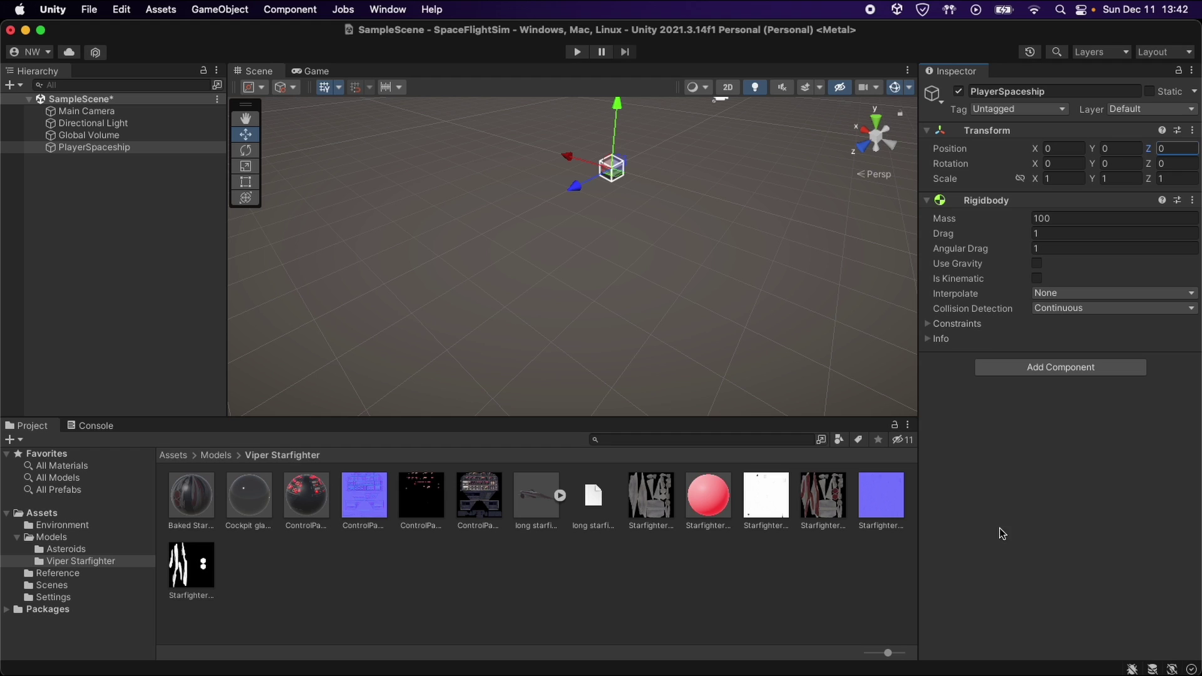
Drop the long starfighter model under PlayerSpaceship, add a child cube and frame it in view.
drag(539, 495, 101, 148)
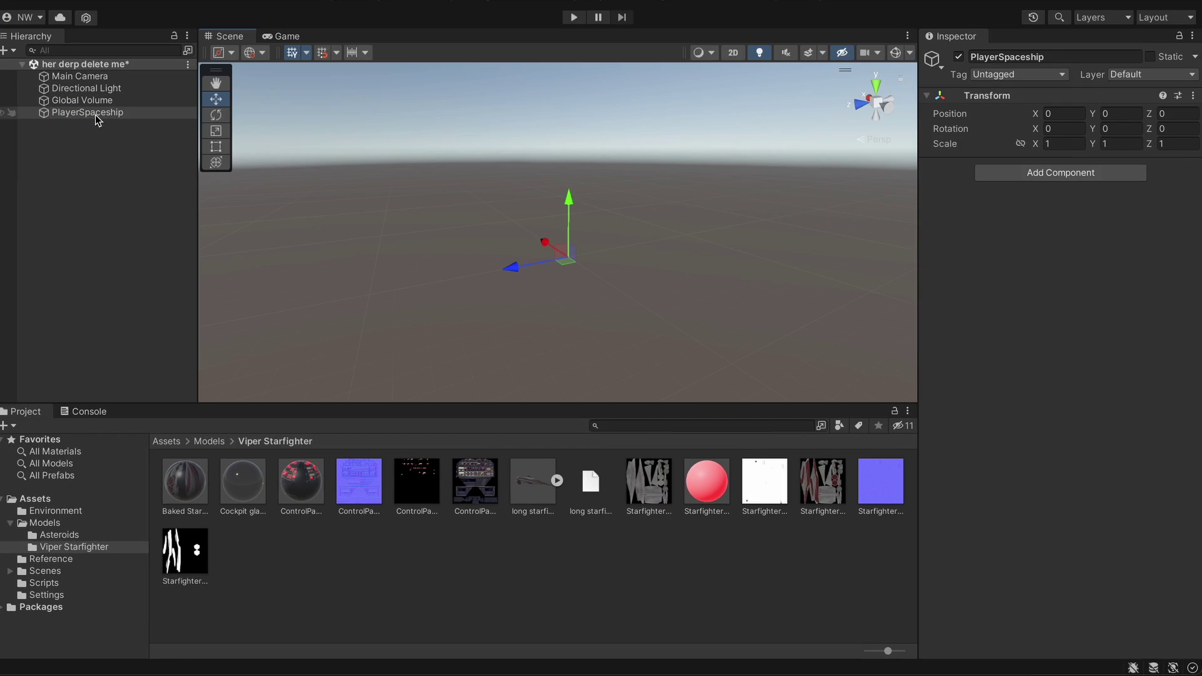
right_click(97, 113)
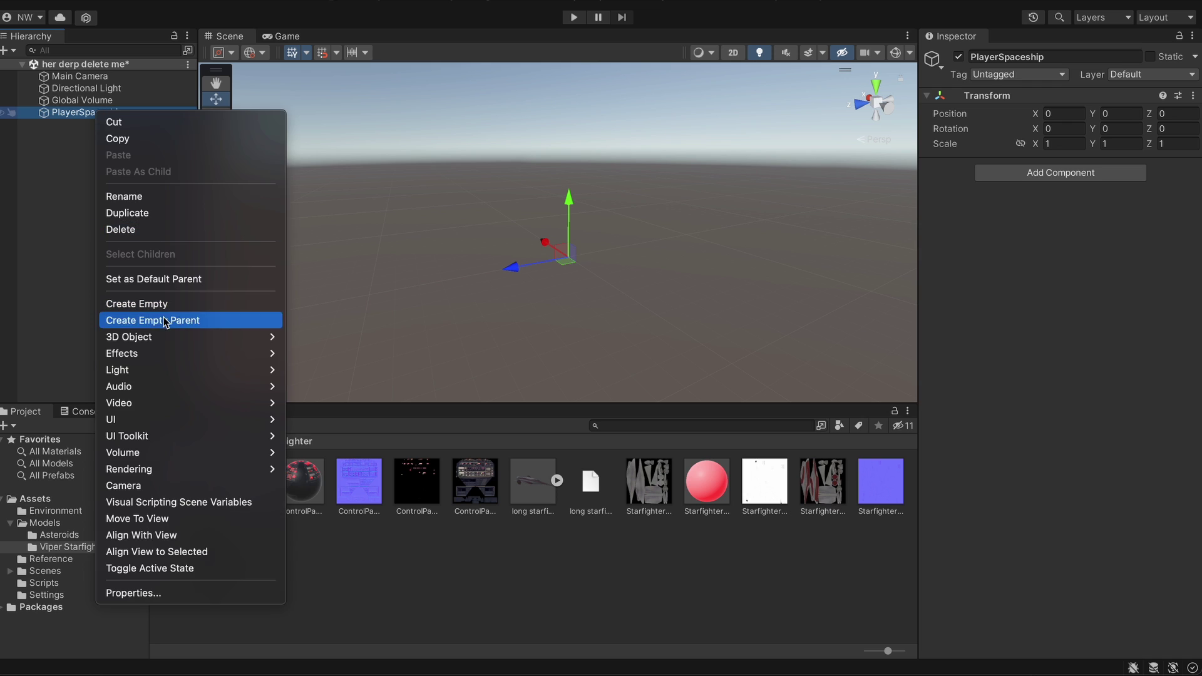
mouse_move(250, 336)
click(337, 340)
key(f)
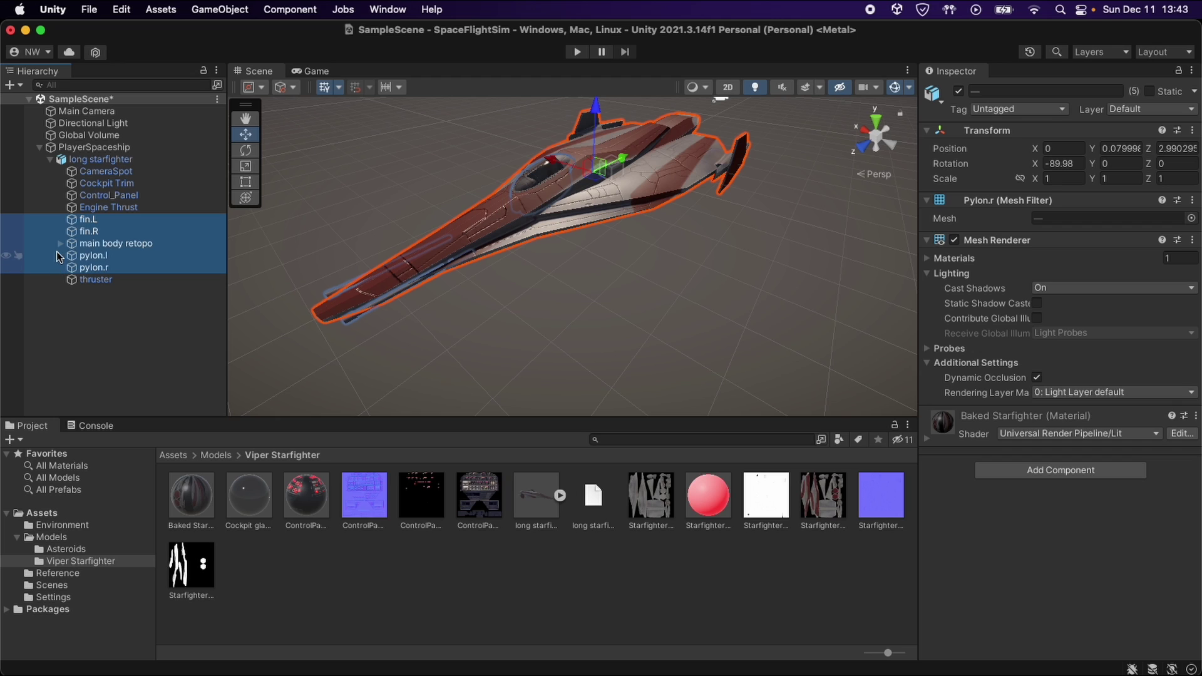
Add convex Mesh Colliders to the selected starfighter parts, including main body retopo and Cockpit.
click(61, 243)
super+click(106, 255)
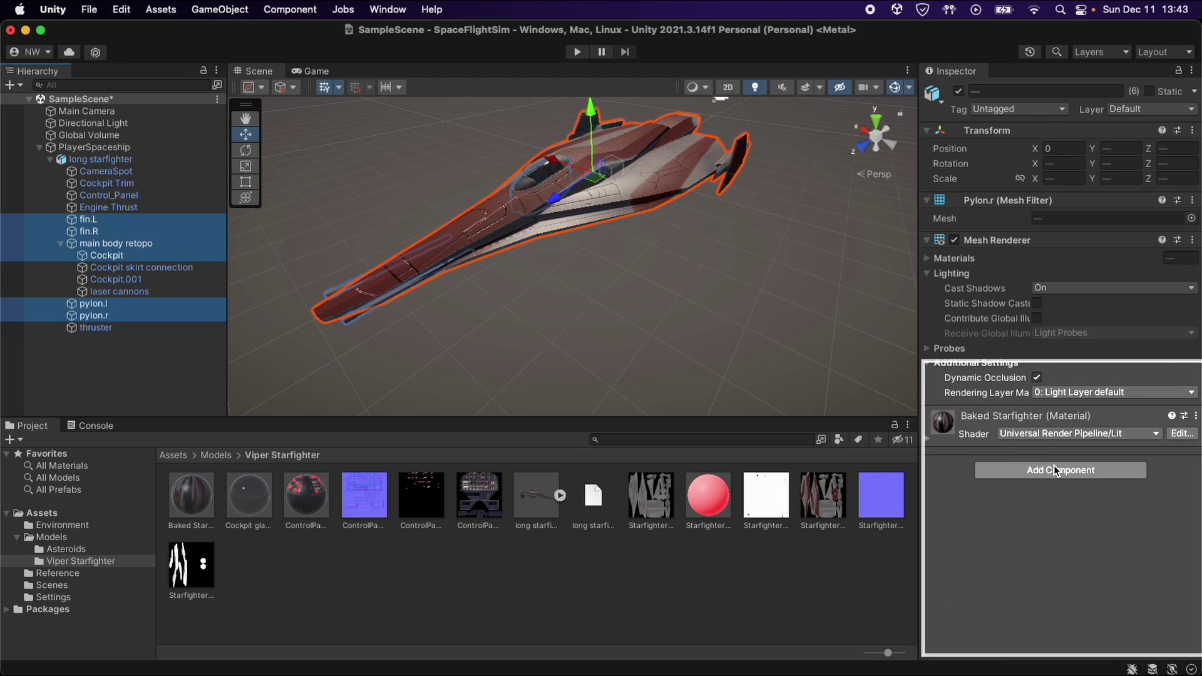
click(1054, 470)
text(mesh)
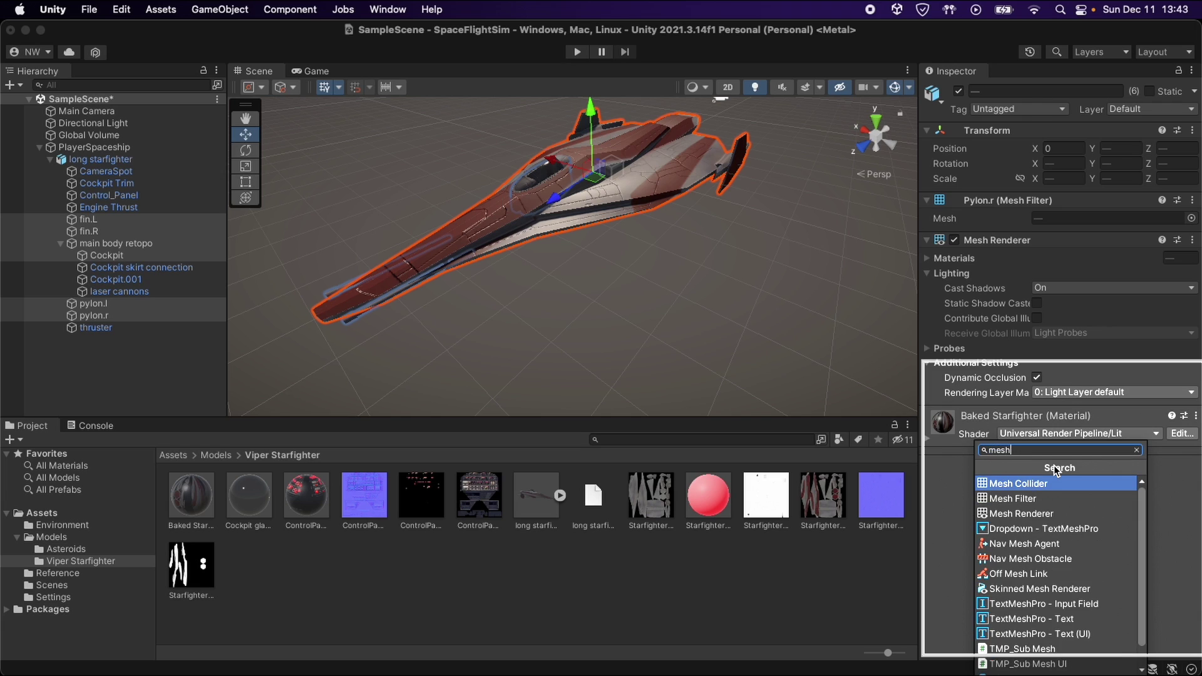
key(Return)
click(1036, 432)
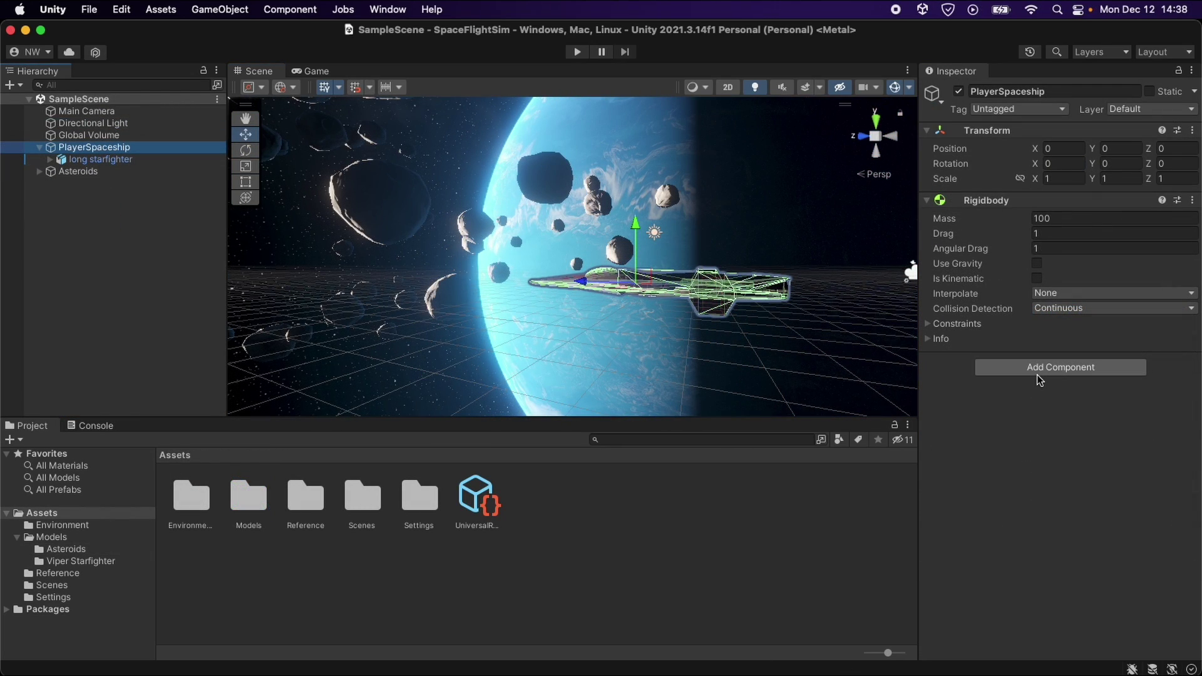
Create a new PlayerSpaceship script and attach it to the ship.
click(1037, 367)
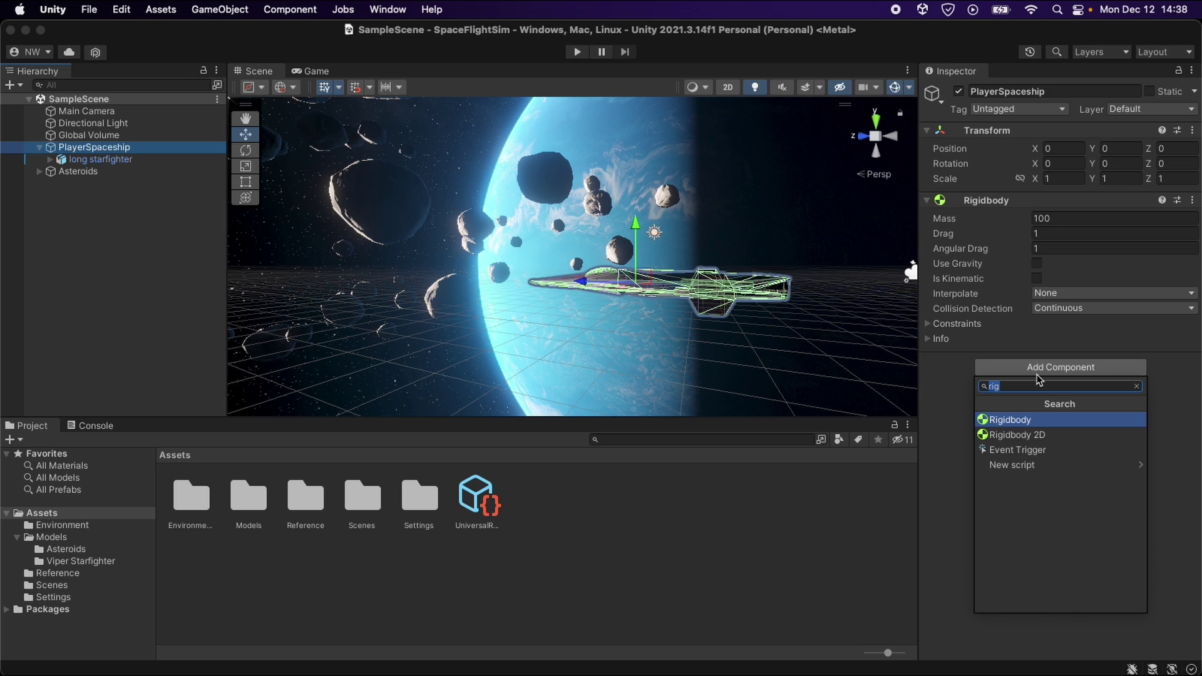
text(Pla)
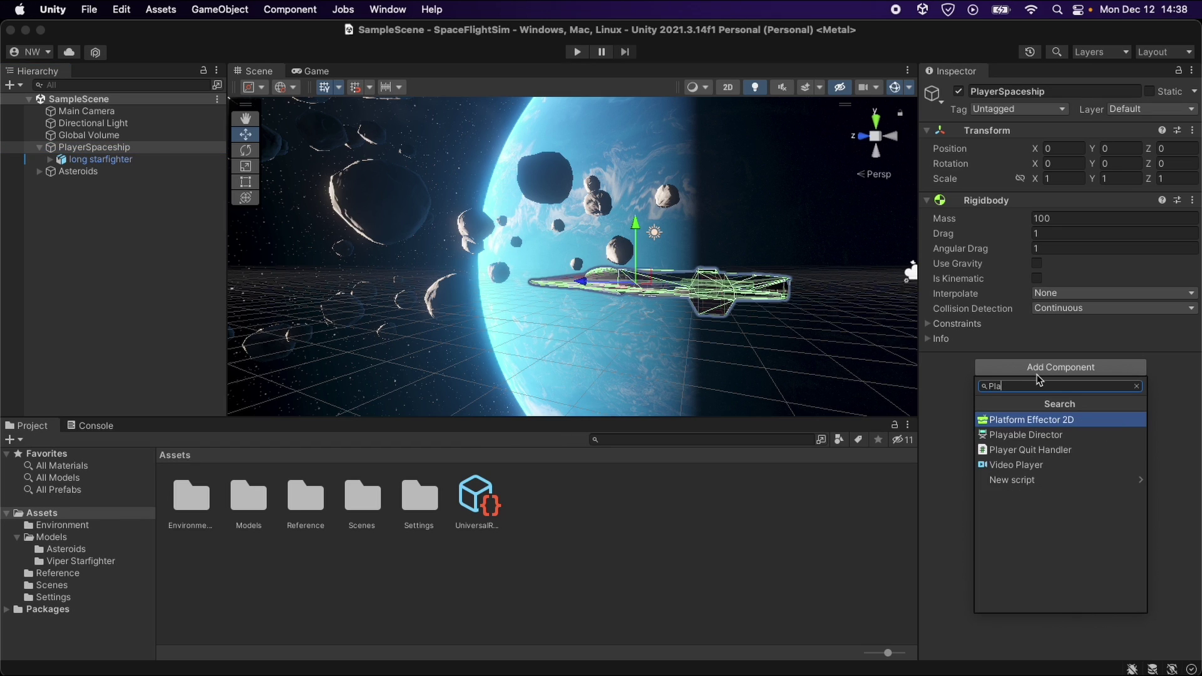
text(yerSpaceship)
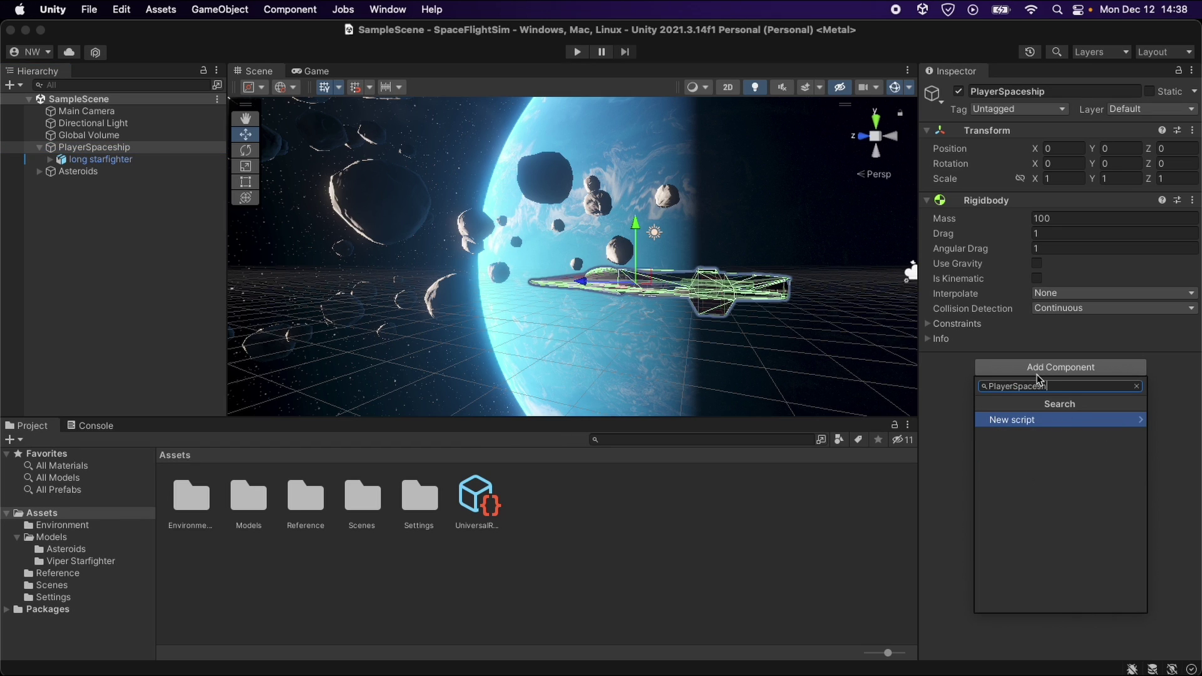
click(1069, 420)
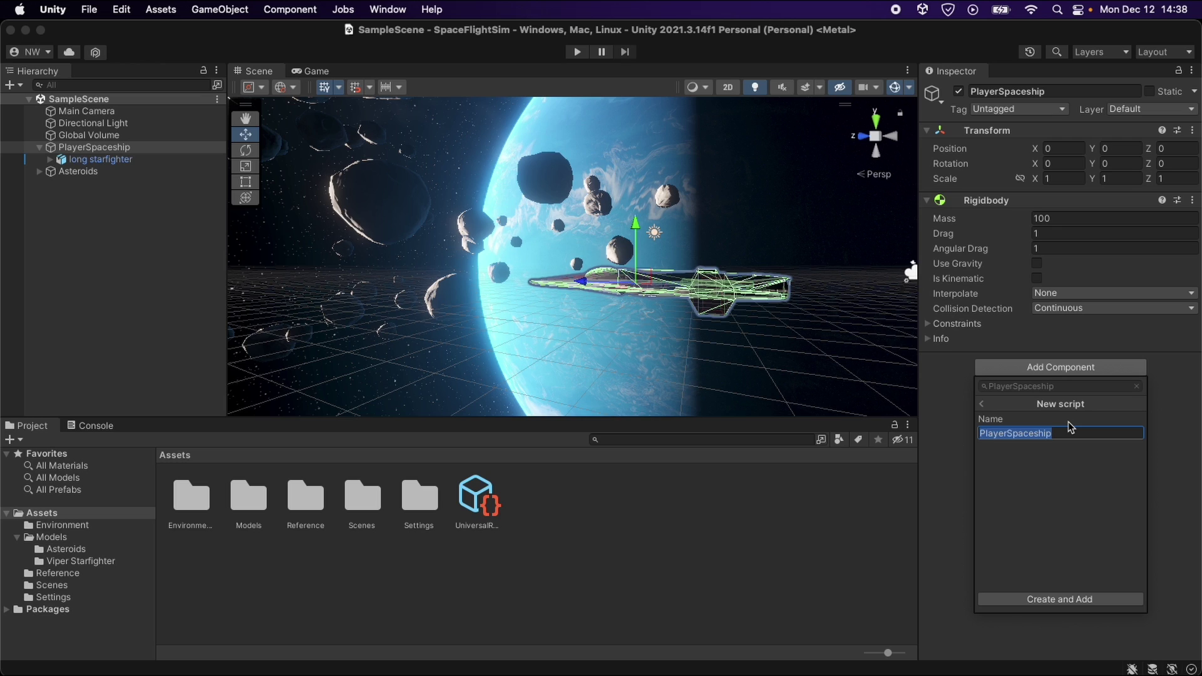
click(1035, 599)
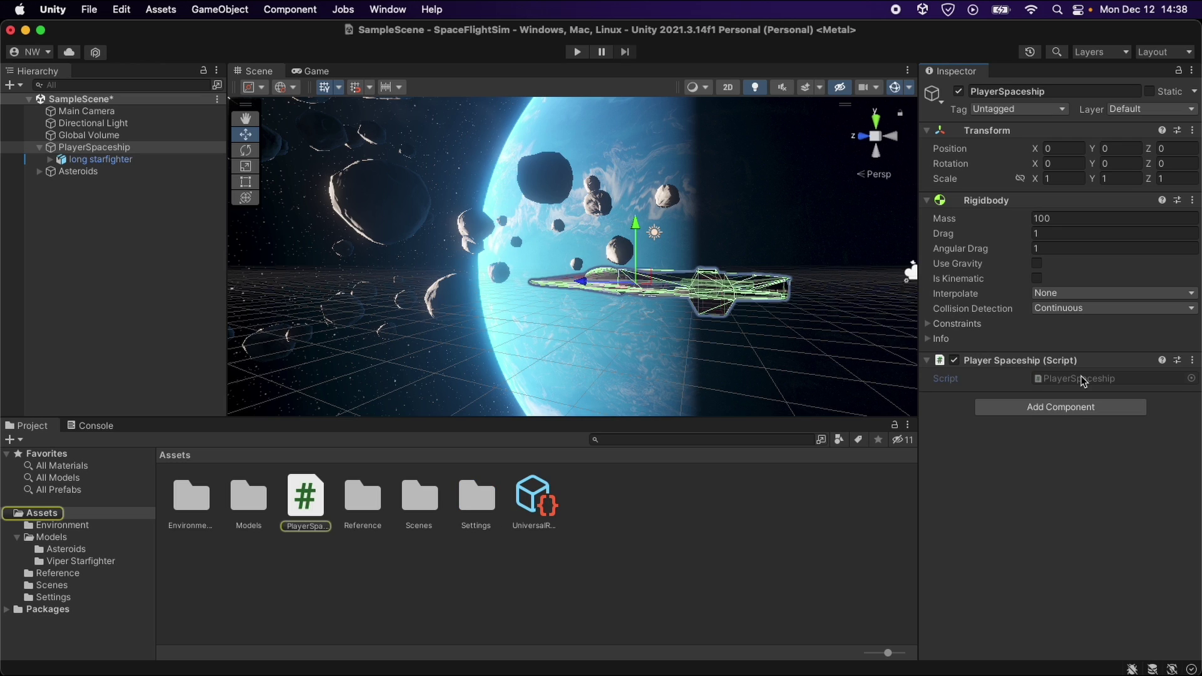
Create a Scripts folder in Assets and move the PlayerSpaceship script into it.
right_click(381, 608)
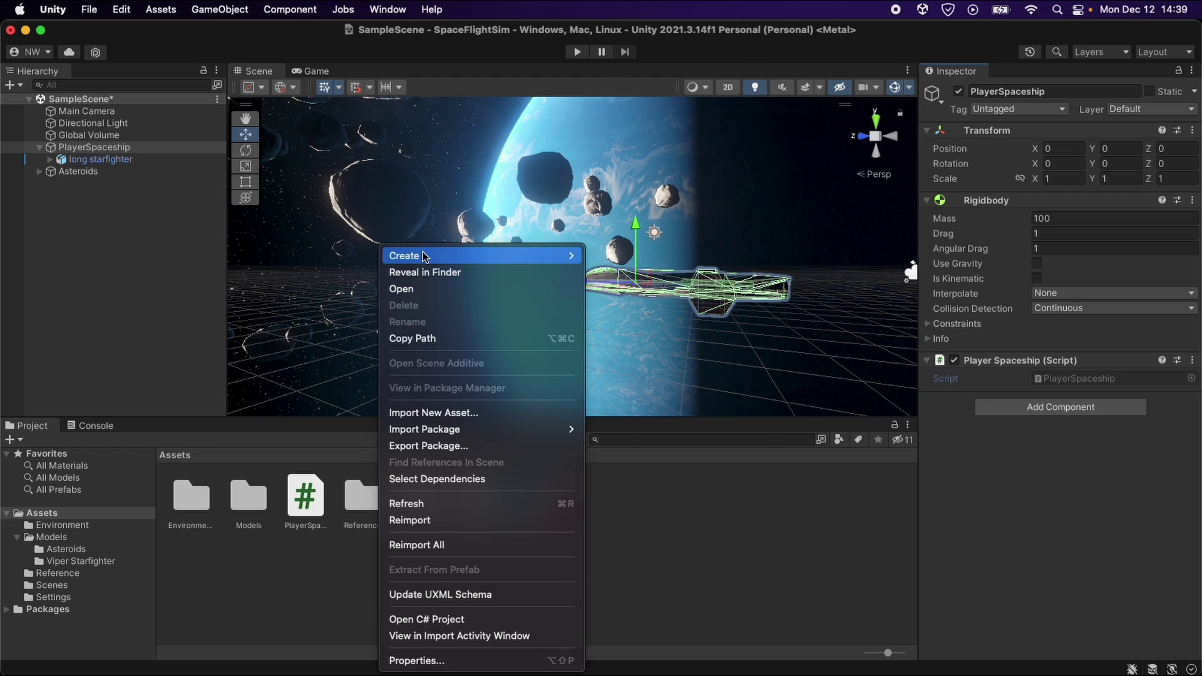
mouse_move(423, 256)
click(624, 19)
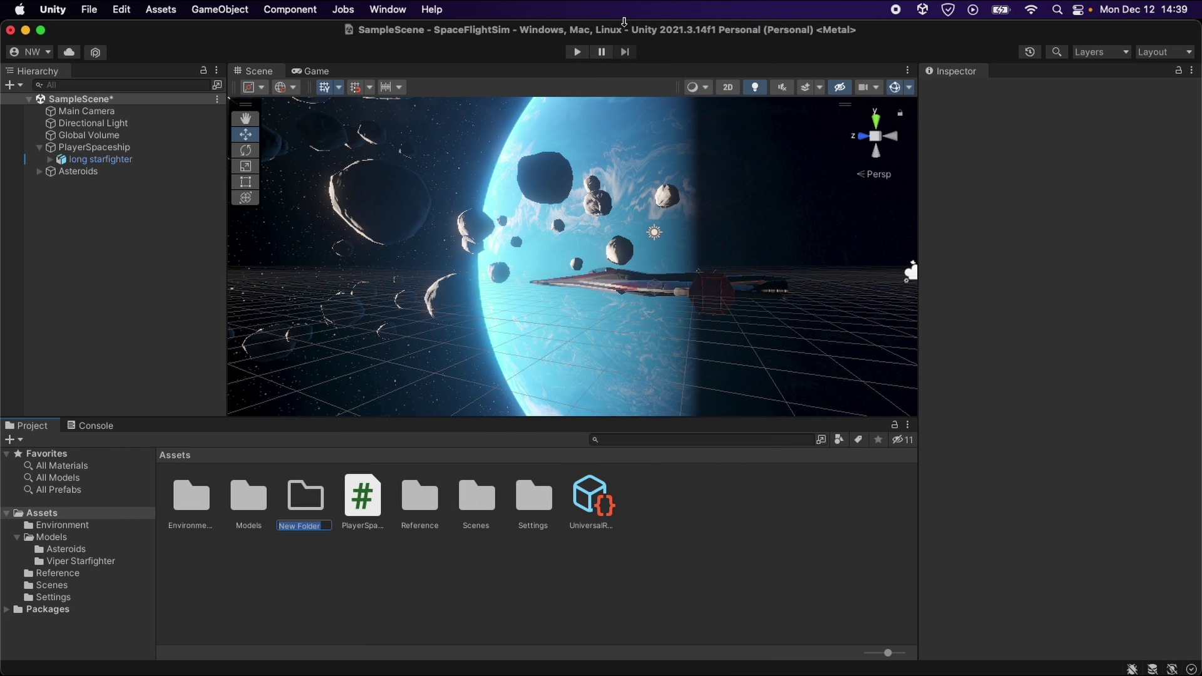
text(Scripts)
click(362, 498)
drag(301, 495, 474, 502)
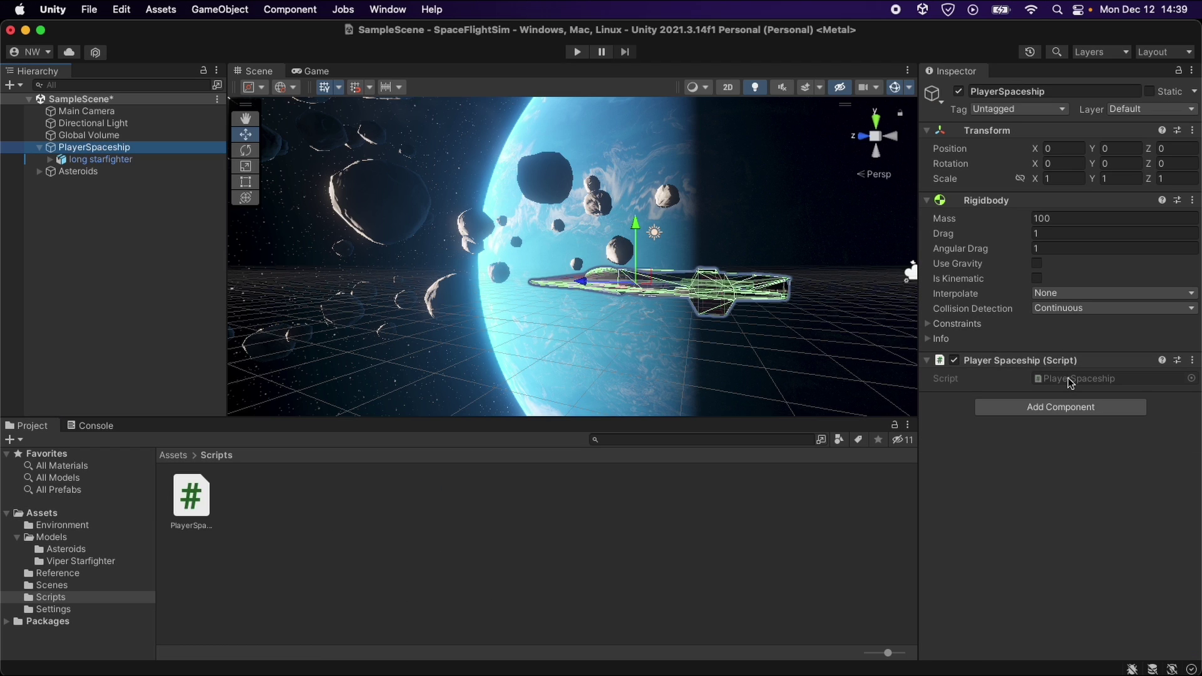
click(183, 509)
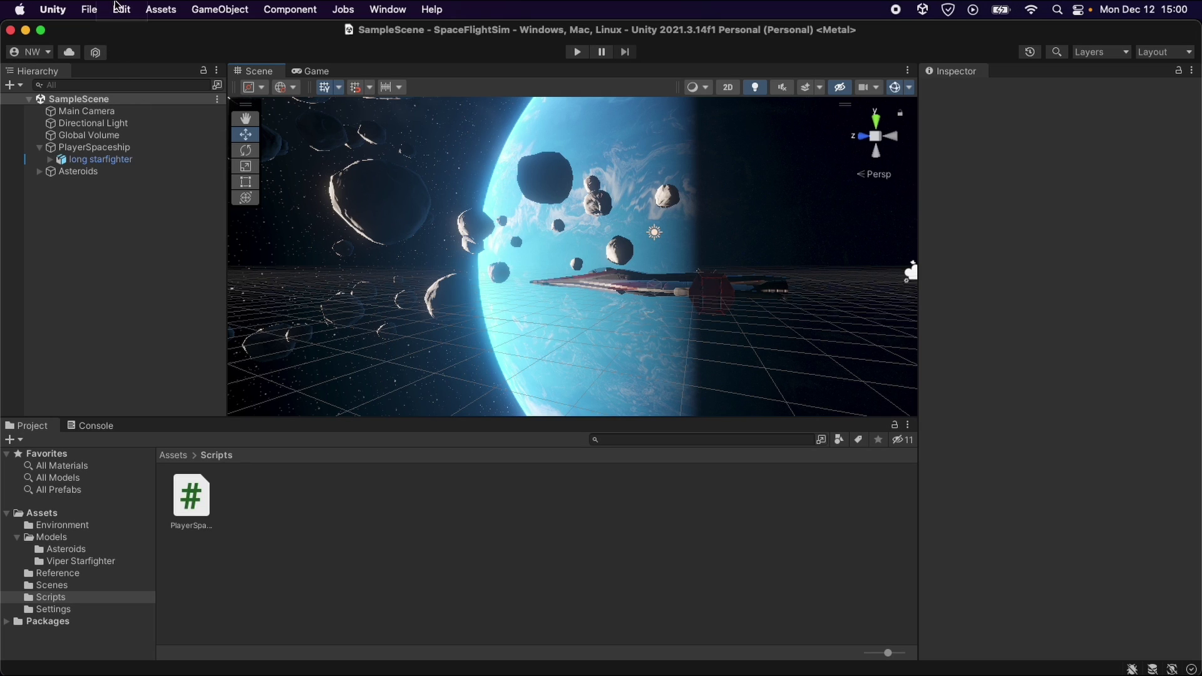
In Project Settings' Input Manager, duplicate the Vertical axis.
click(119, 8)
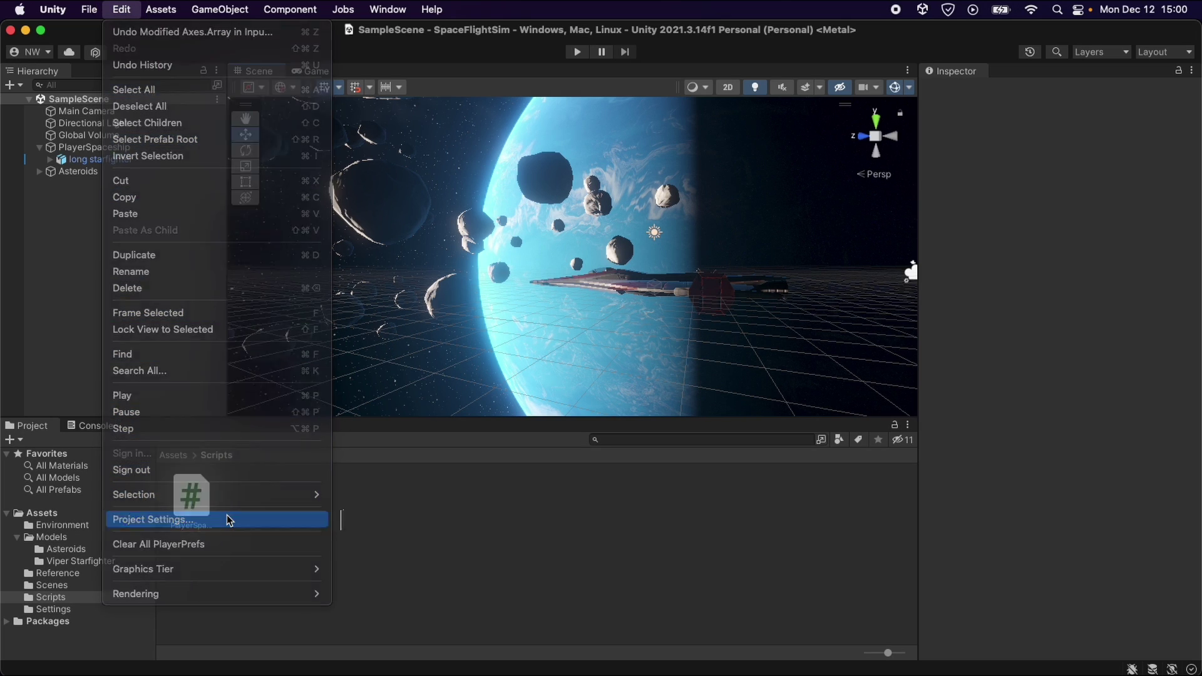
click(228, 520)
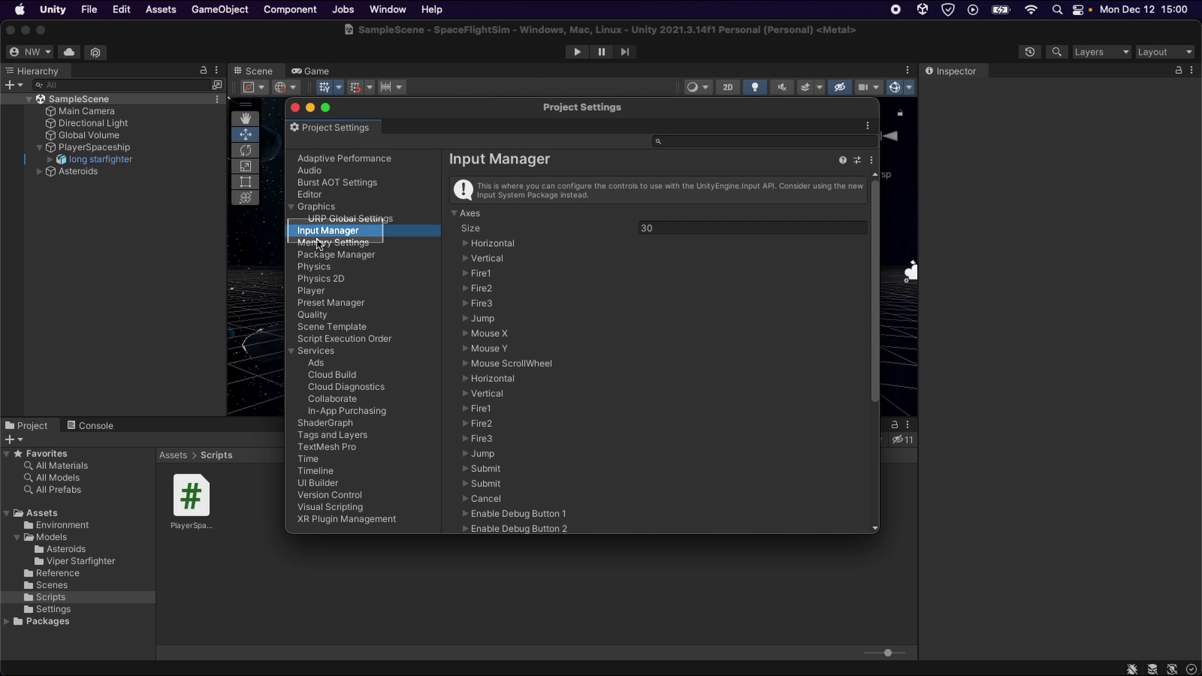
click(318, 243)
click(321, 232)
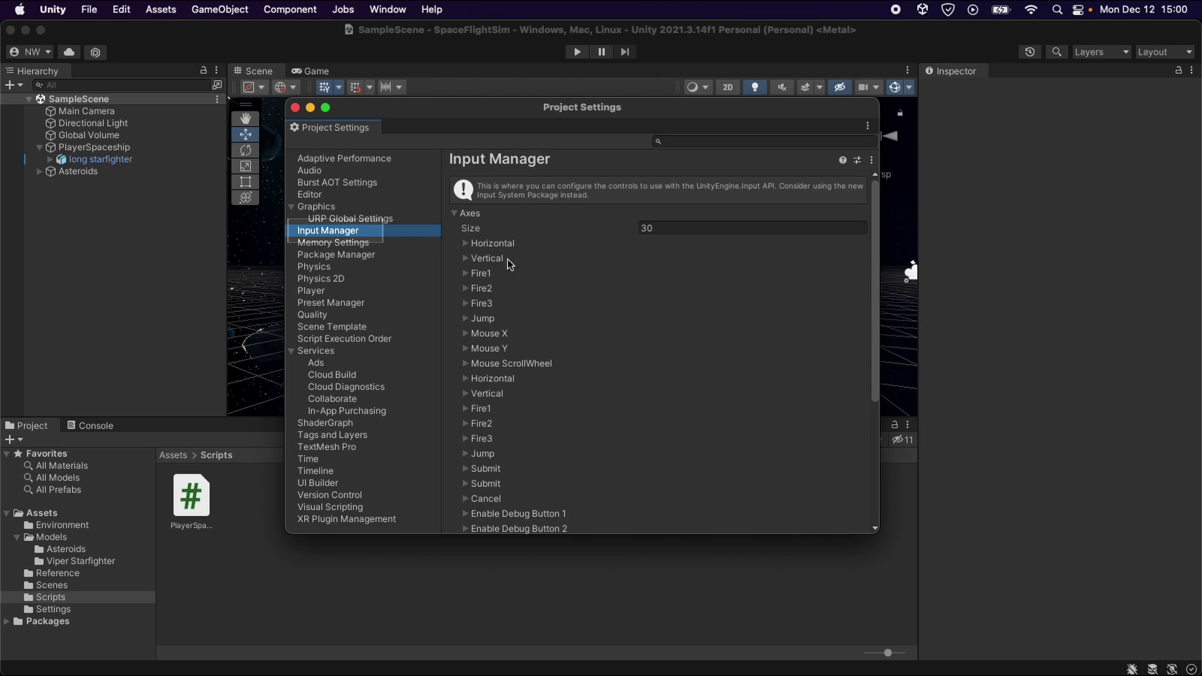
right_click(491, 262)
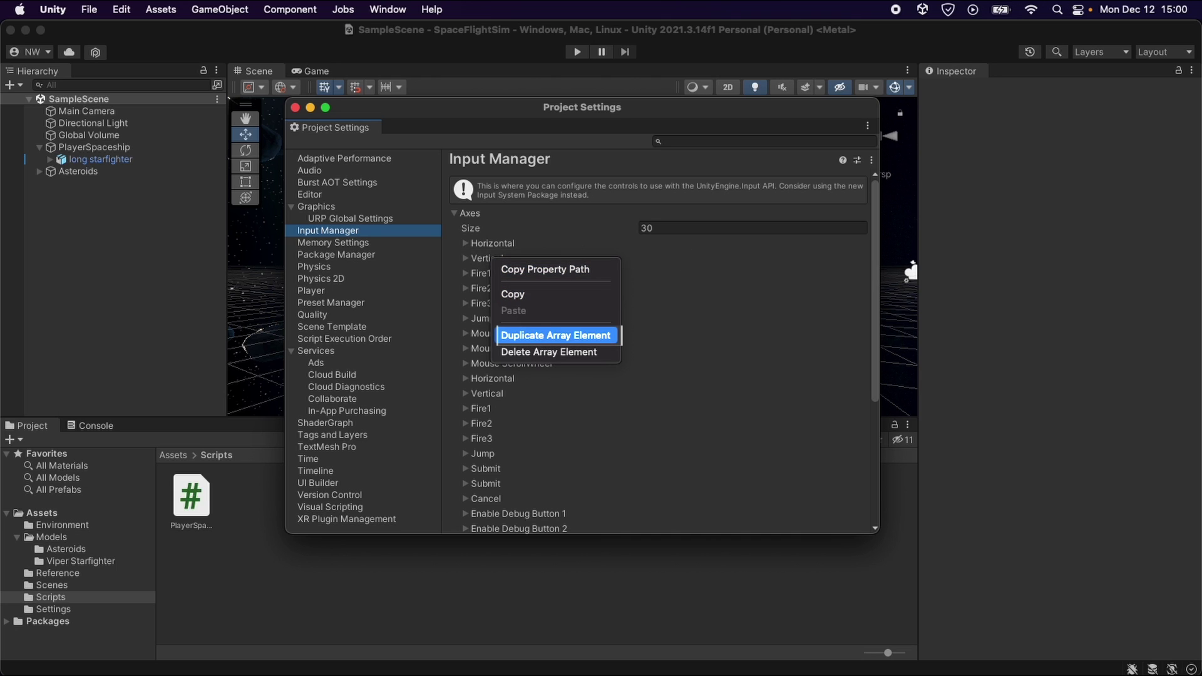
click(528, 336)
Rename the copy to Roll with negative key e, positive key q, and no alternate keys.
click(466, 274)
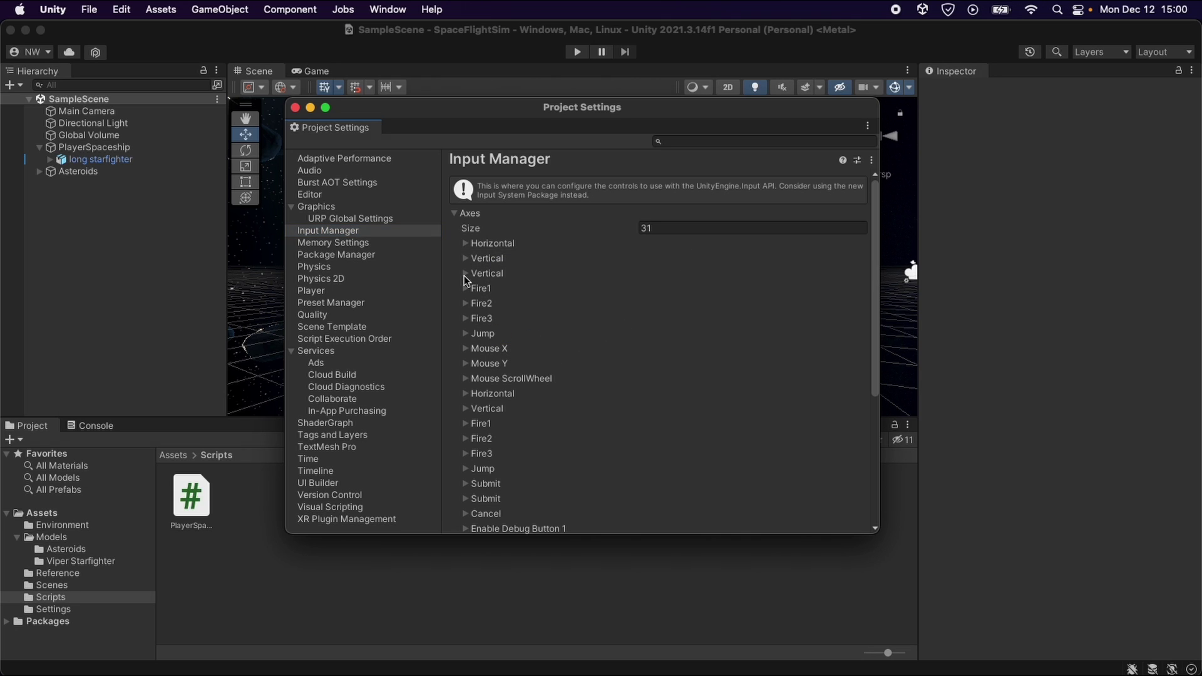
click(690, 285)
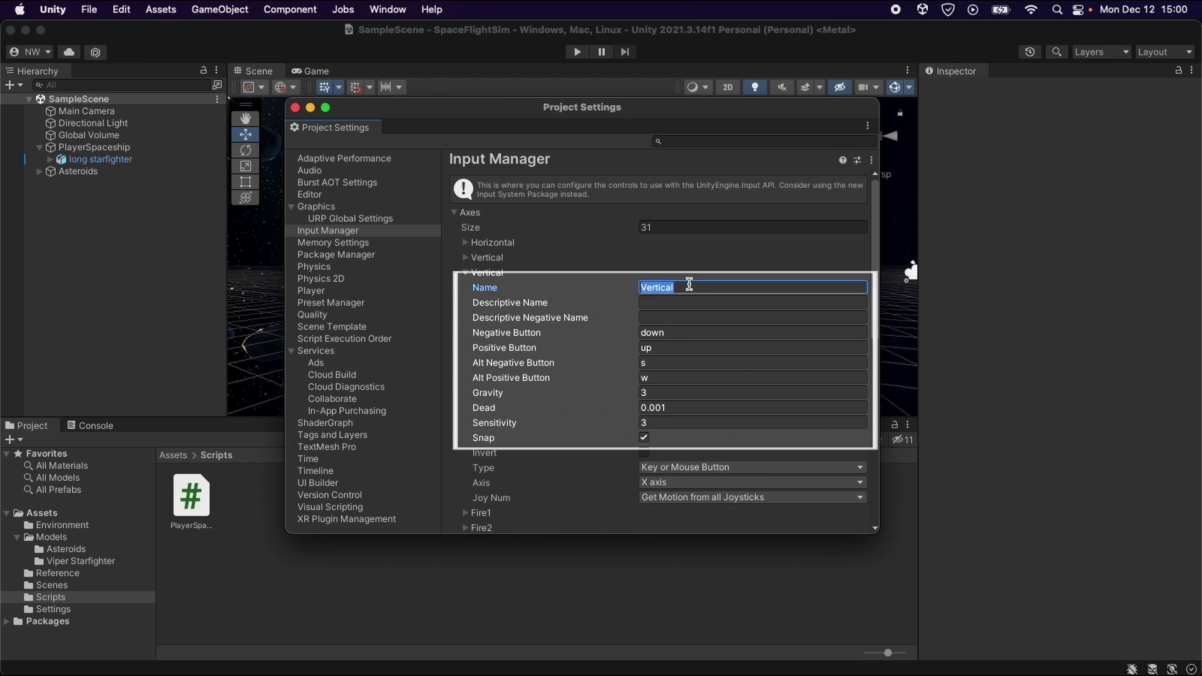
text(Roll)
key(Tab)
key(Tab)
key(Tab)
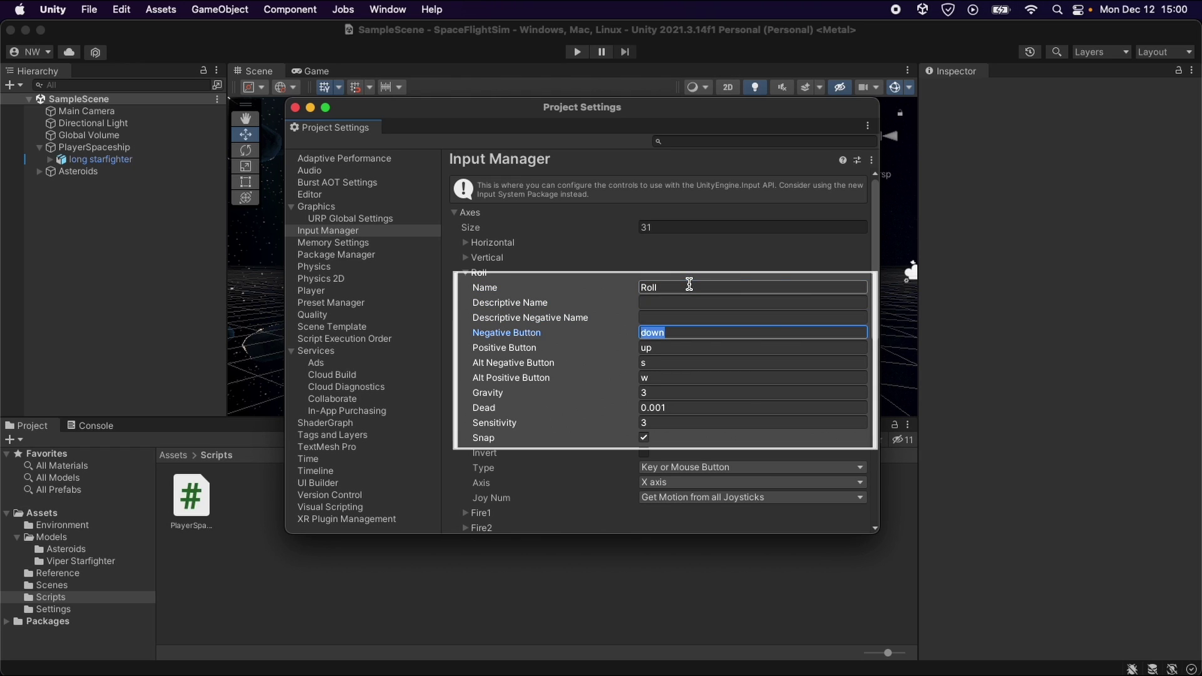
text(e)
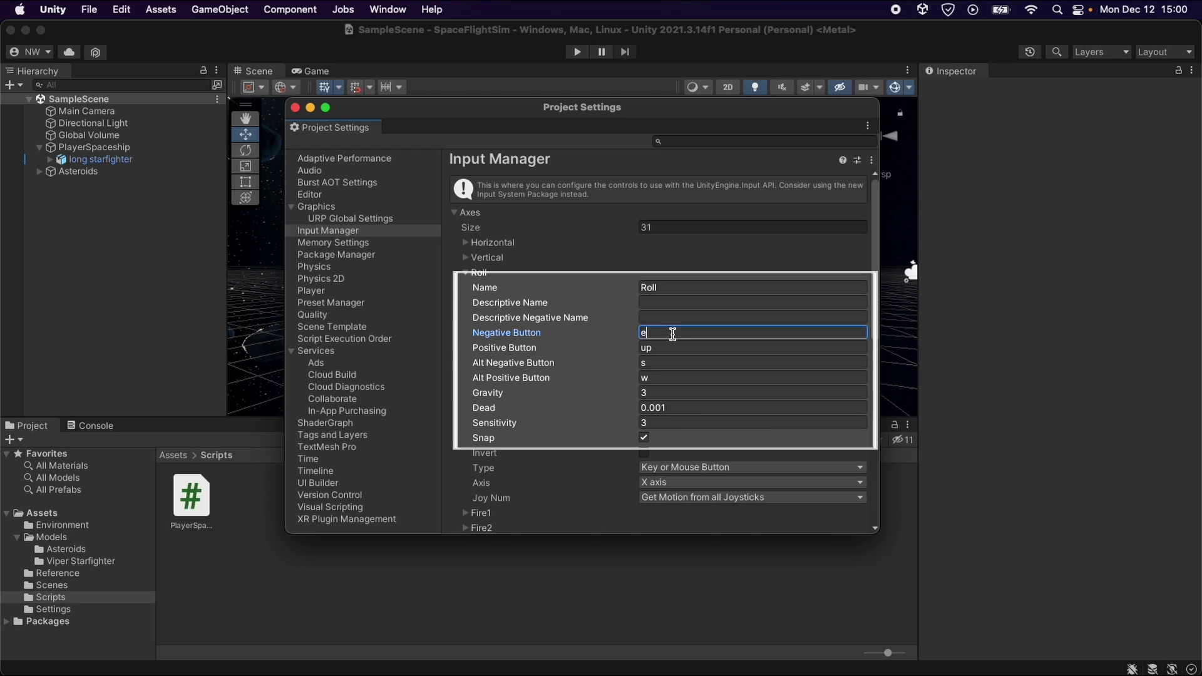
click(663, 346)
text(q)
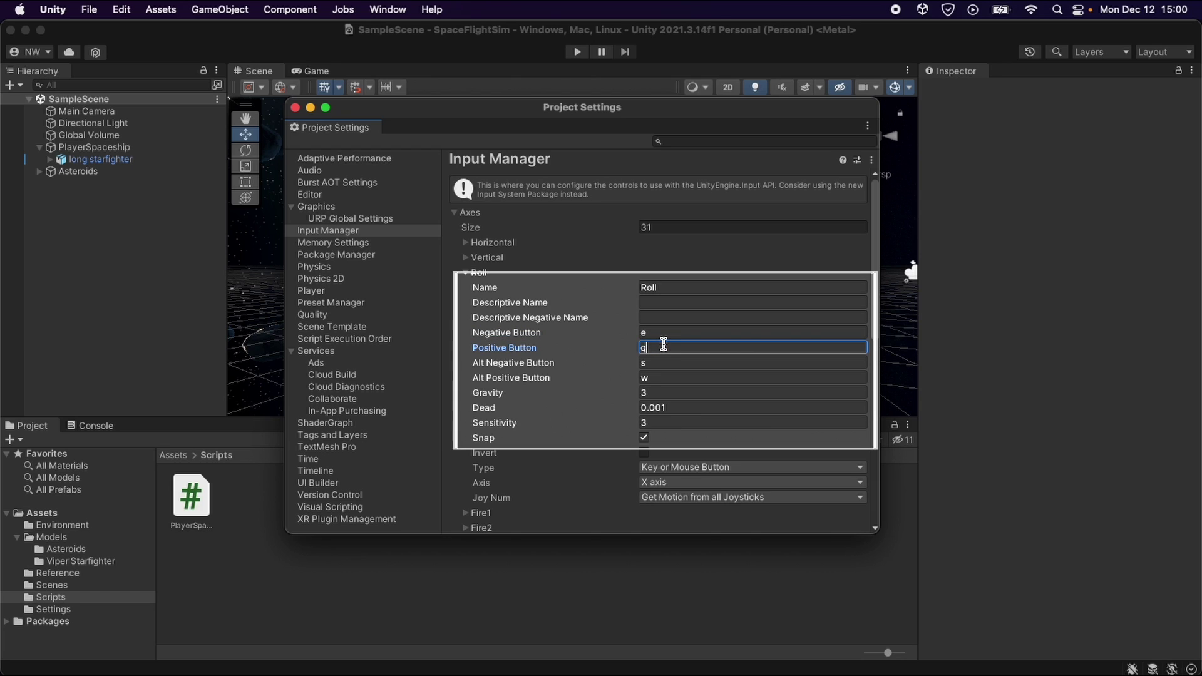
click(657, 362)
key(BackSpace)
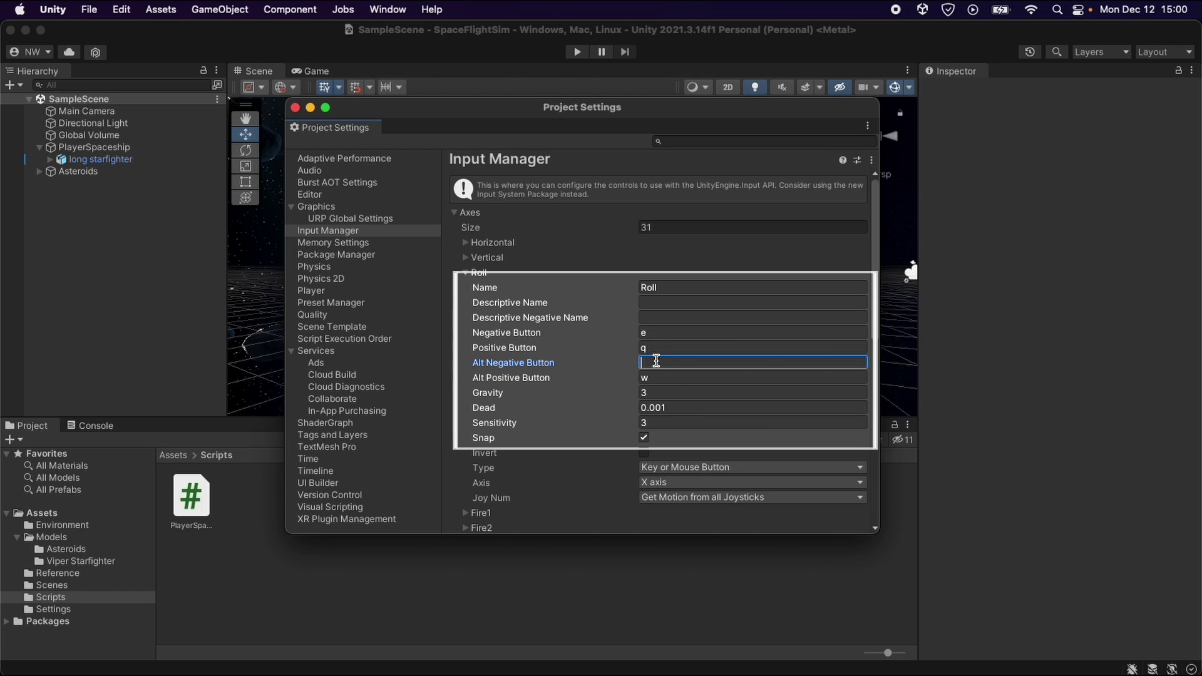
key(Tab)
key(BackSpace)
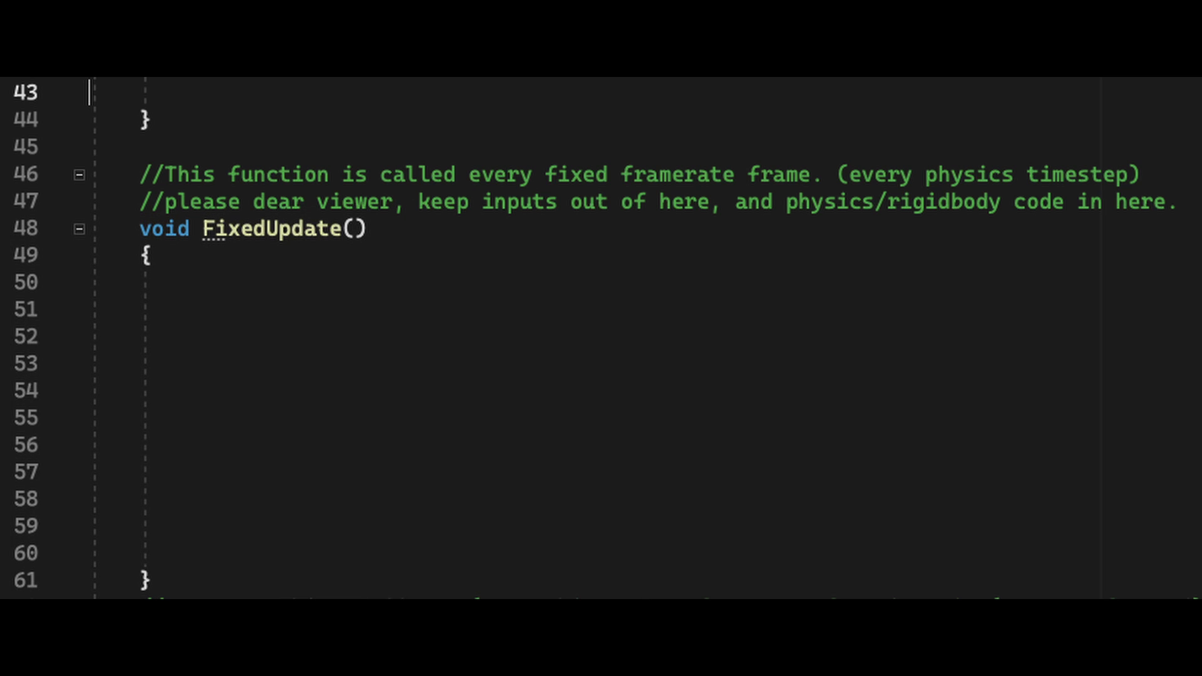
Write spaceshipRB.AddForce(spaceshipRB.transform.TransformDirection(Vector3.forward) * verticalMove in FixedUpdate.
text(spaceshipRB)
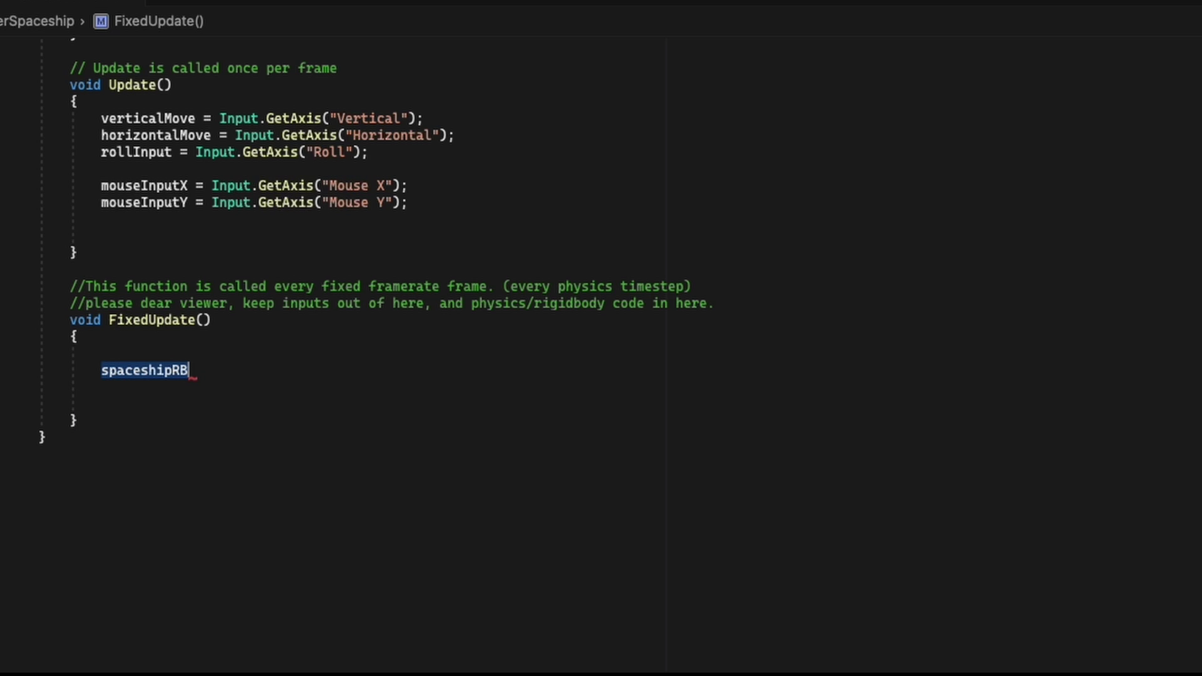
text(.)
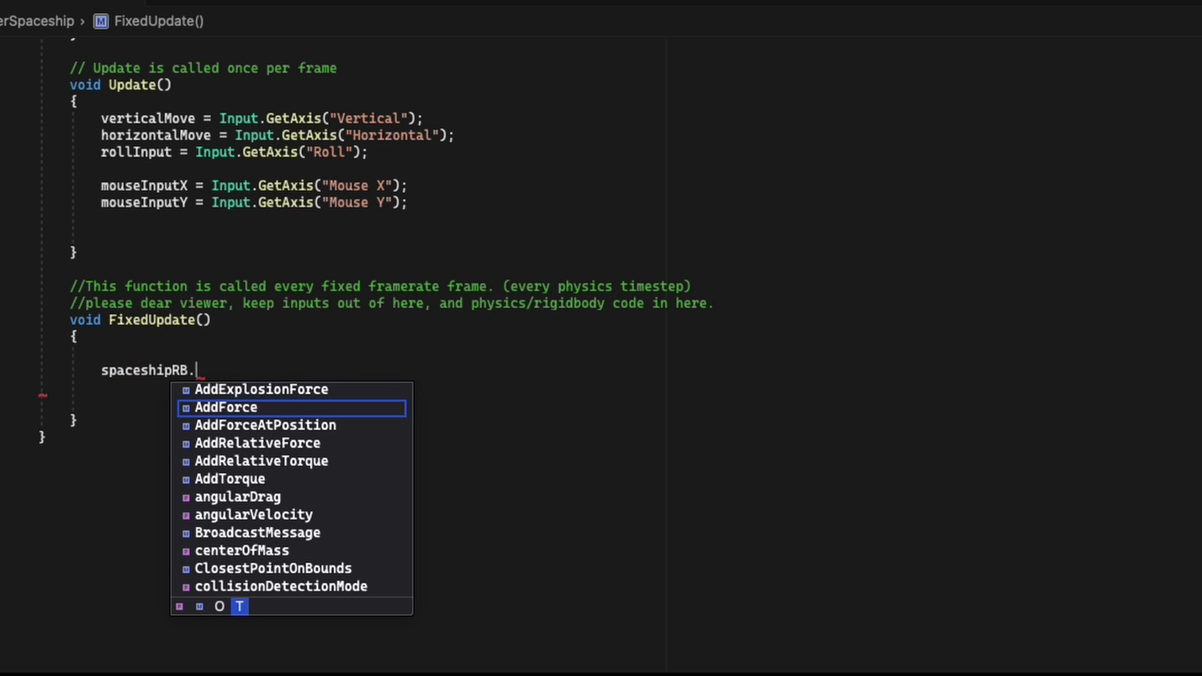
key(Down)
key(Up)
text(AddForce()
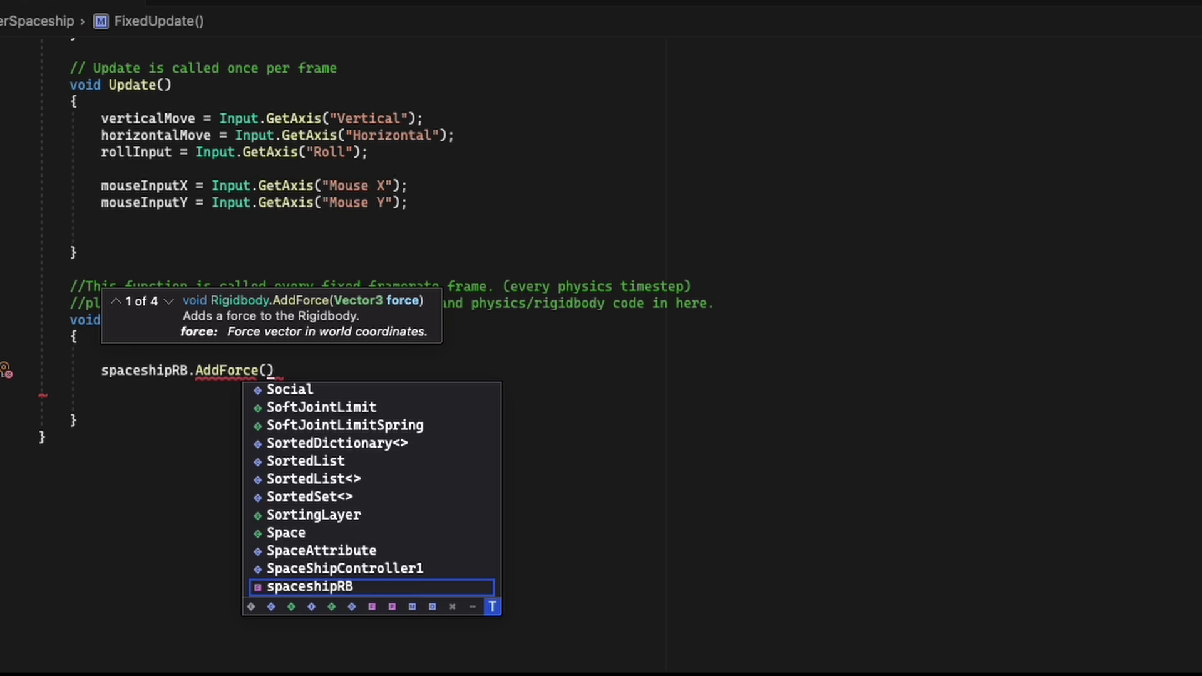
text(s)
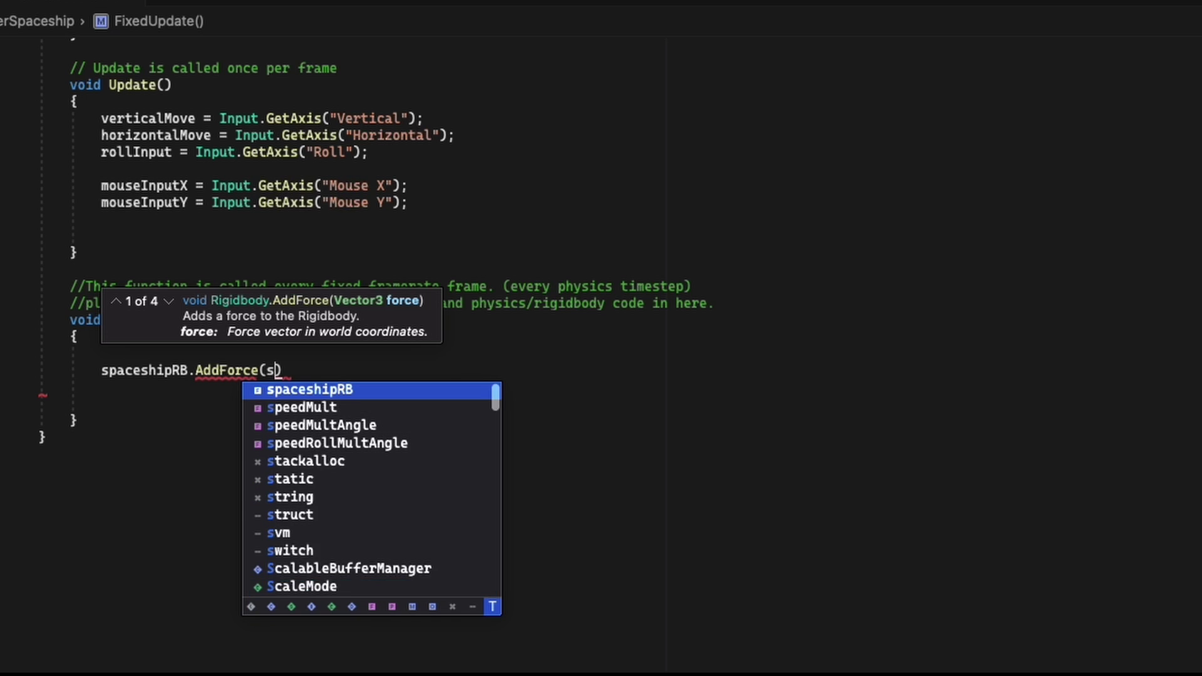
text(pace)
key(Down)
text(shipRB.transform.)
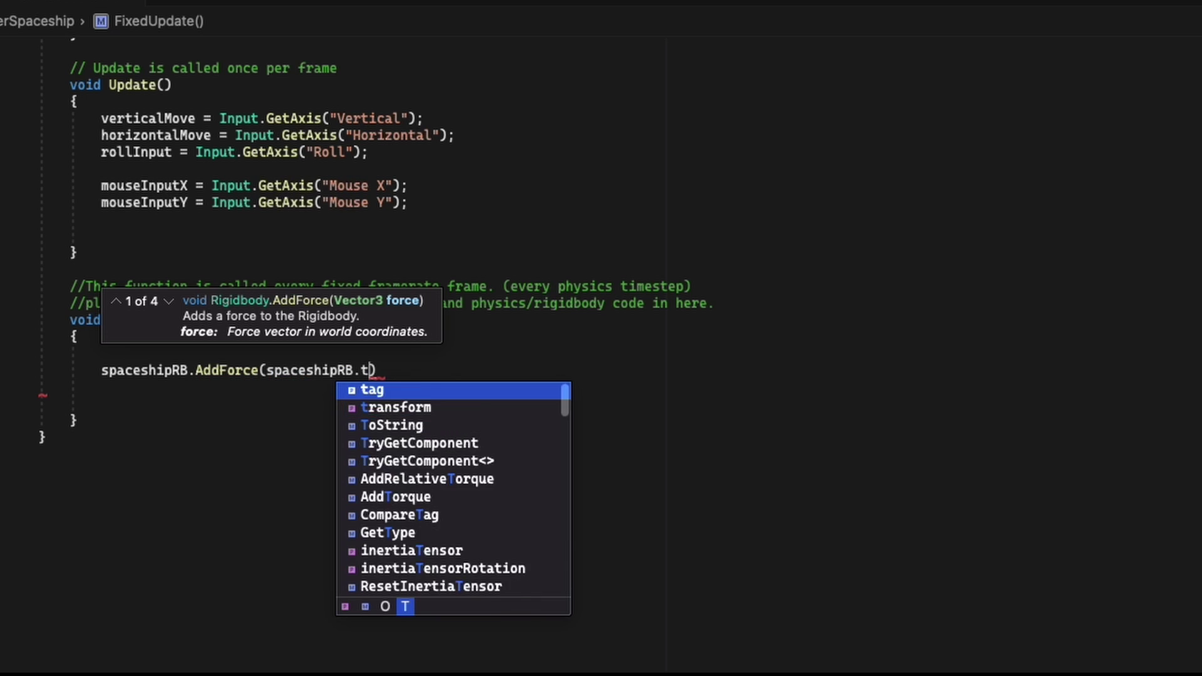
text(tran)
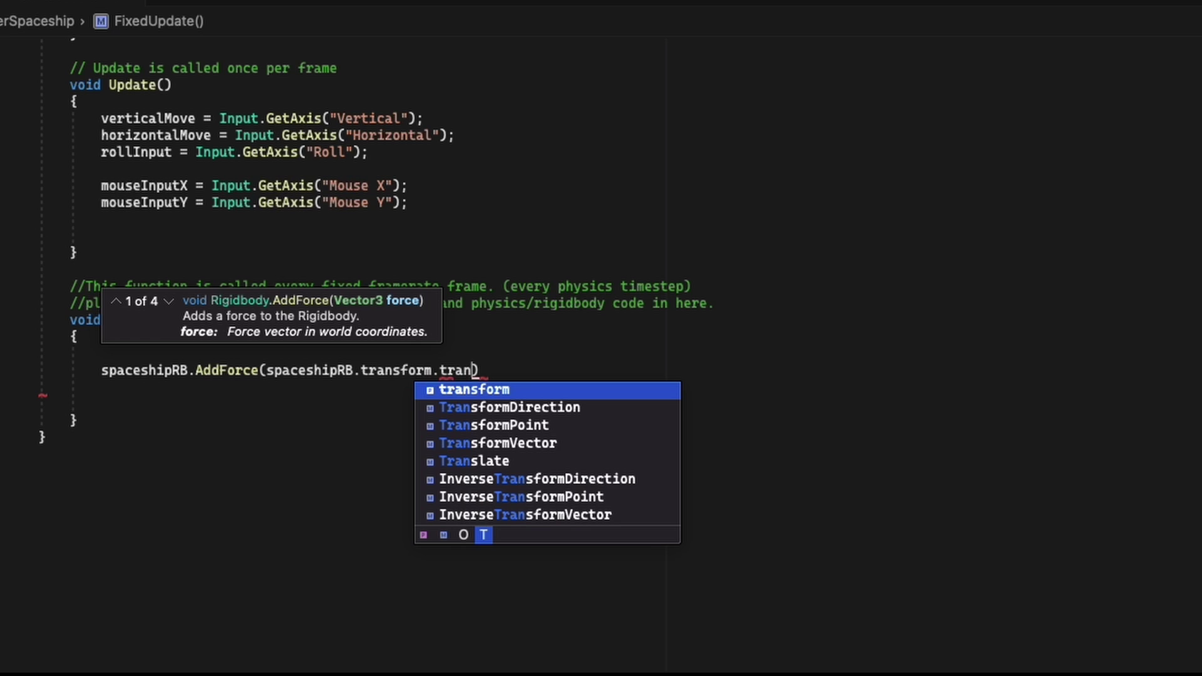
key(Down)
text((vect)
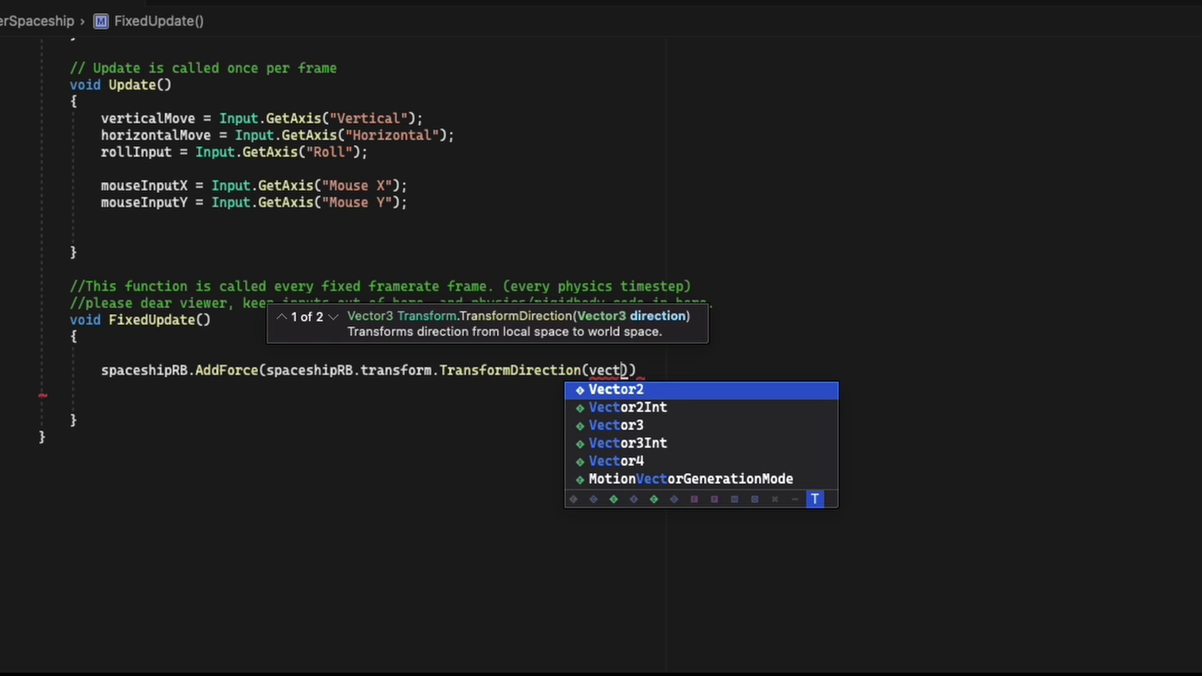
text(or3.forward) )
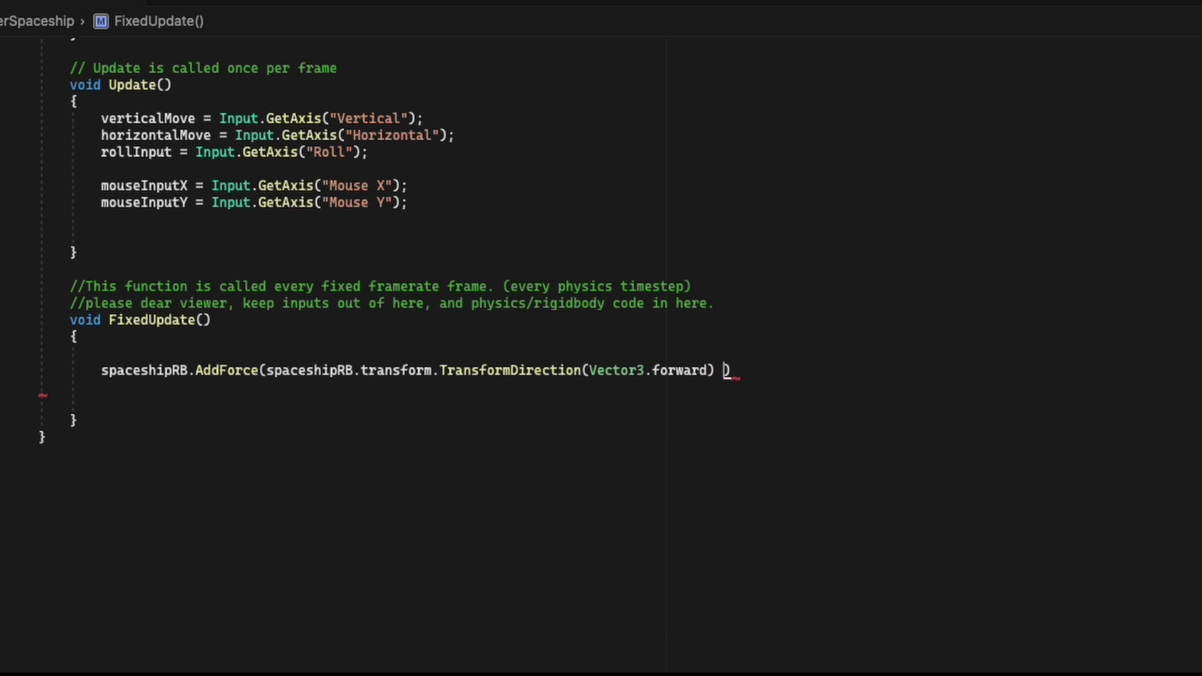
text(*)
text( vert)
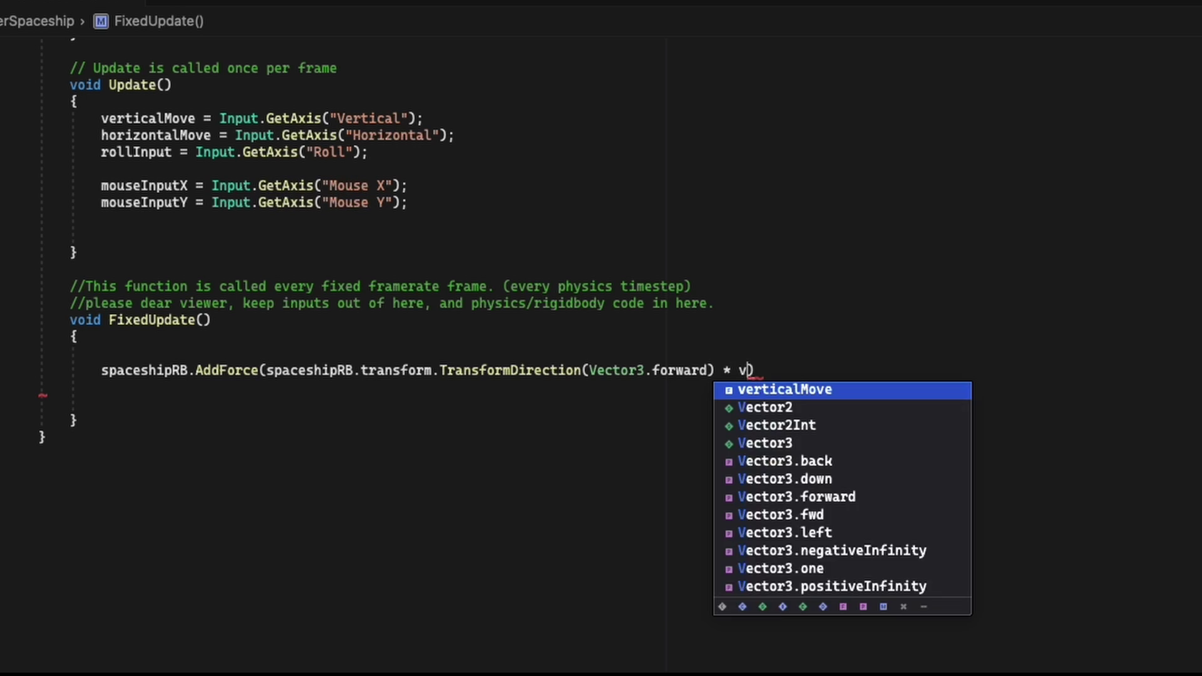
key(Tab)
Multiply the thrust by speedMult and finish the call with ForceMode.VelocityChange.
text(*)
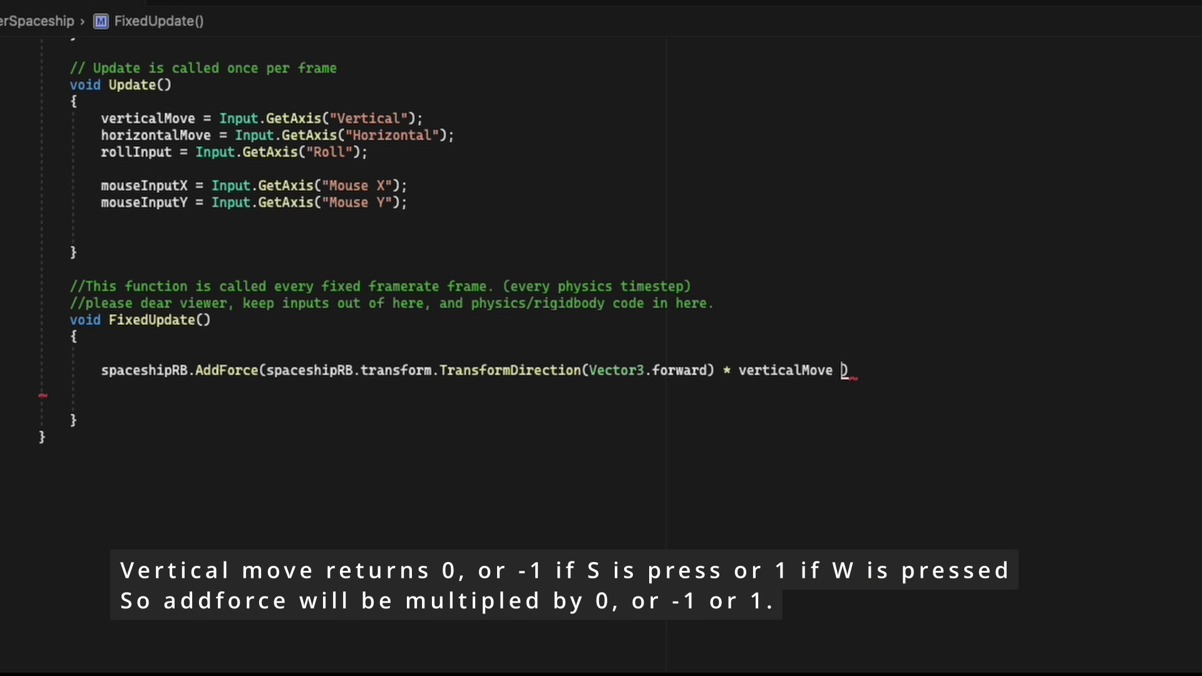
text( speedMult,)
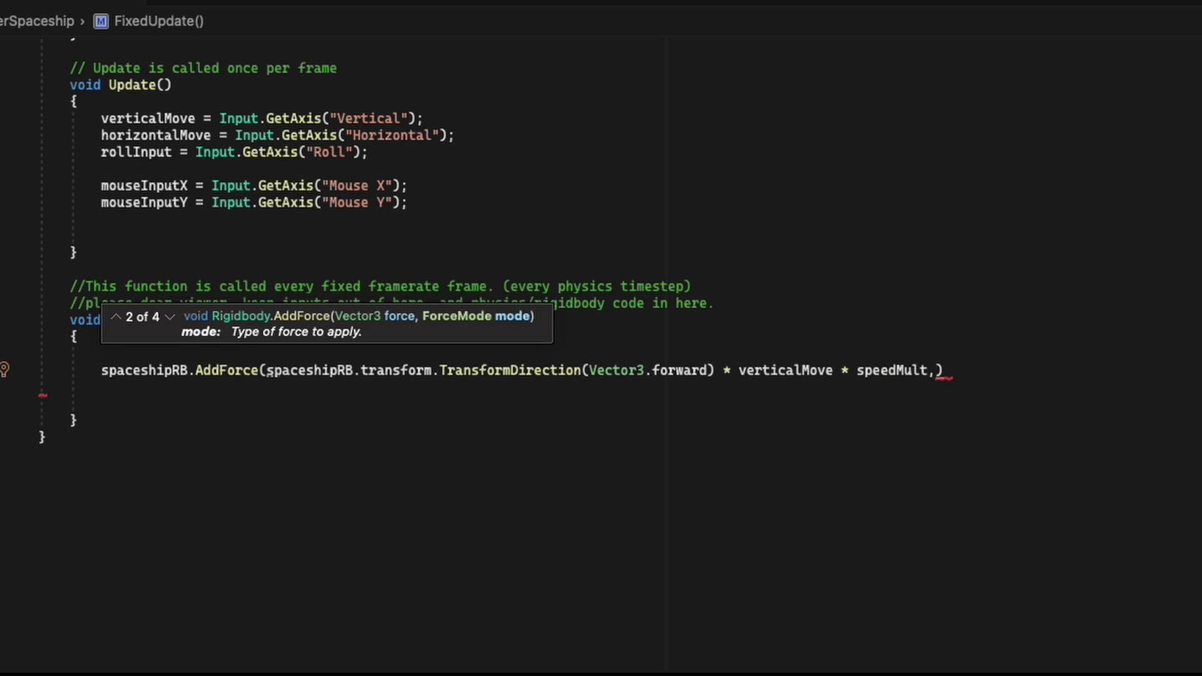
key(Tab)
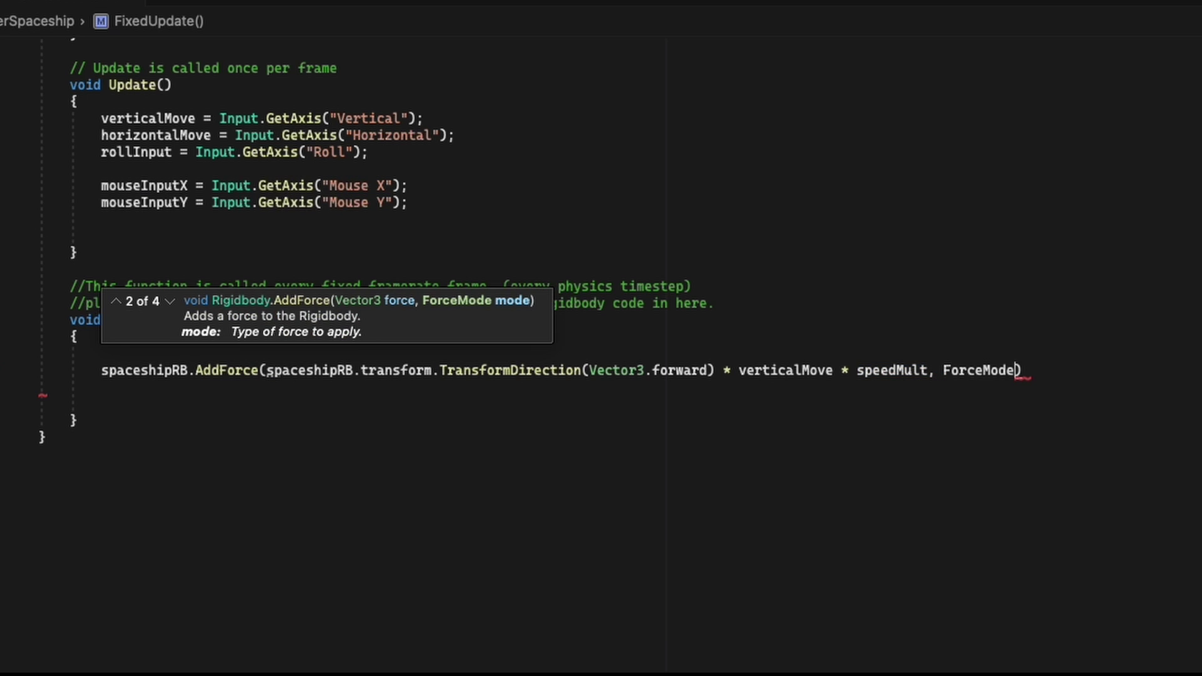
text(.v)
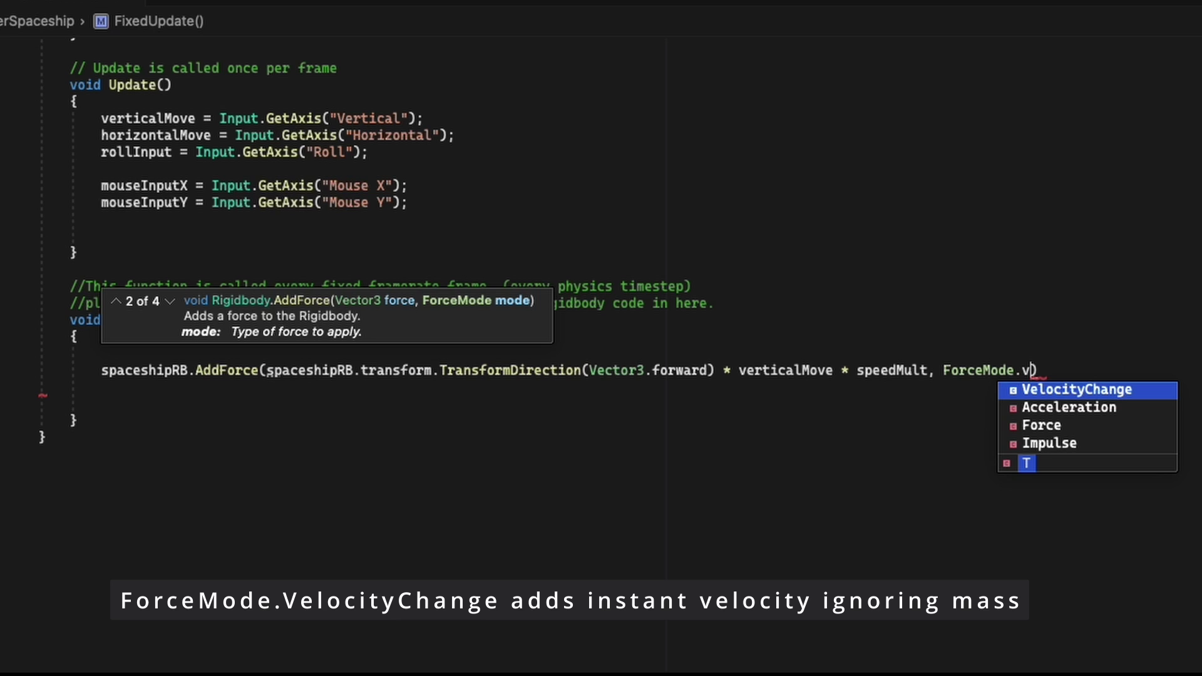
key(Tab)
text())
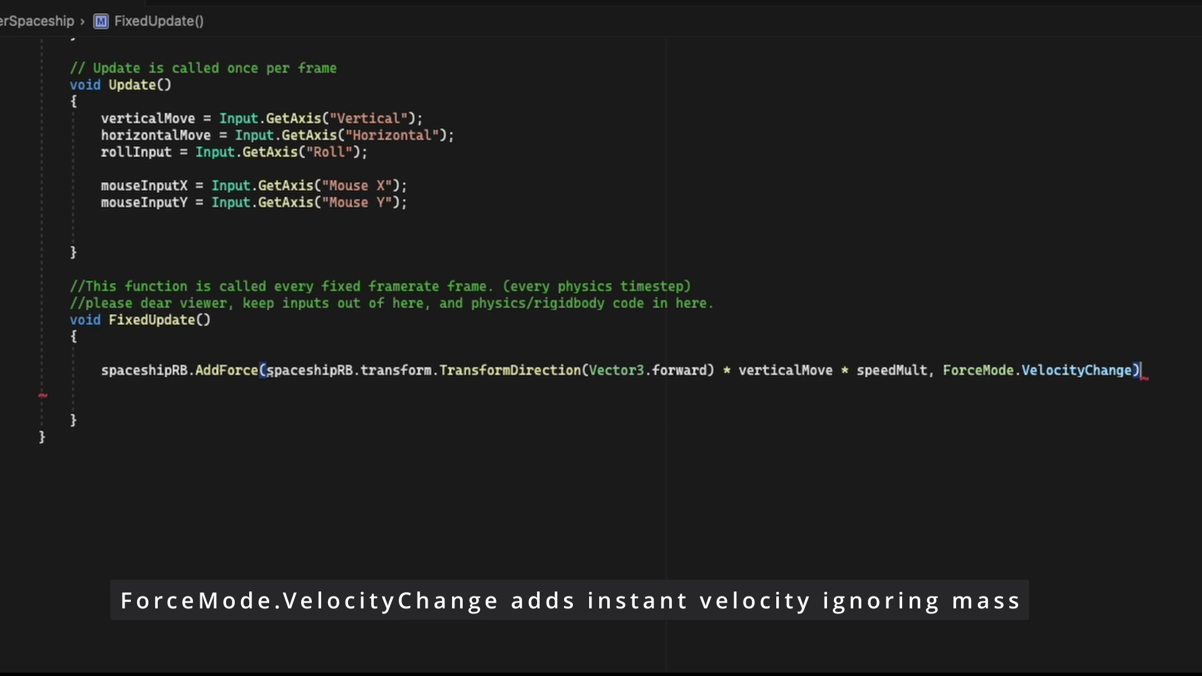
text(;)
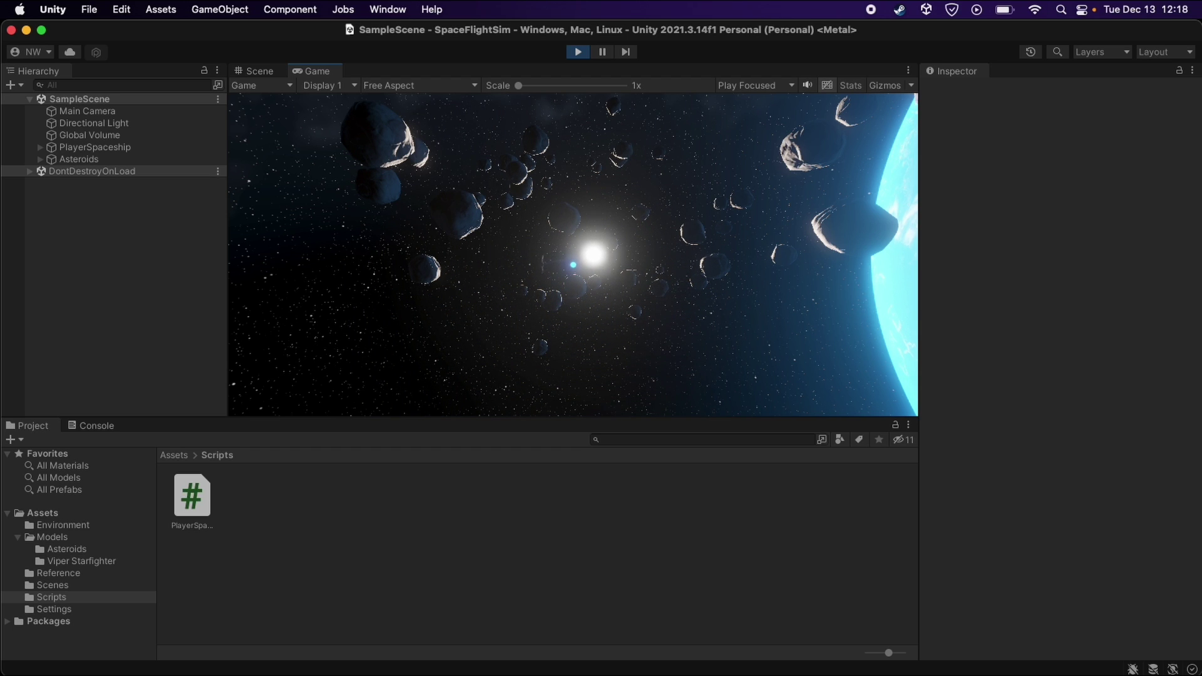
Stop play mode, parent Main Camera under PlayerSpaceship, and play the game again.
key(super+p)
click(70, 111)
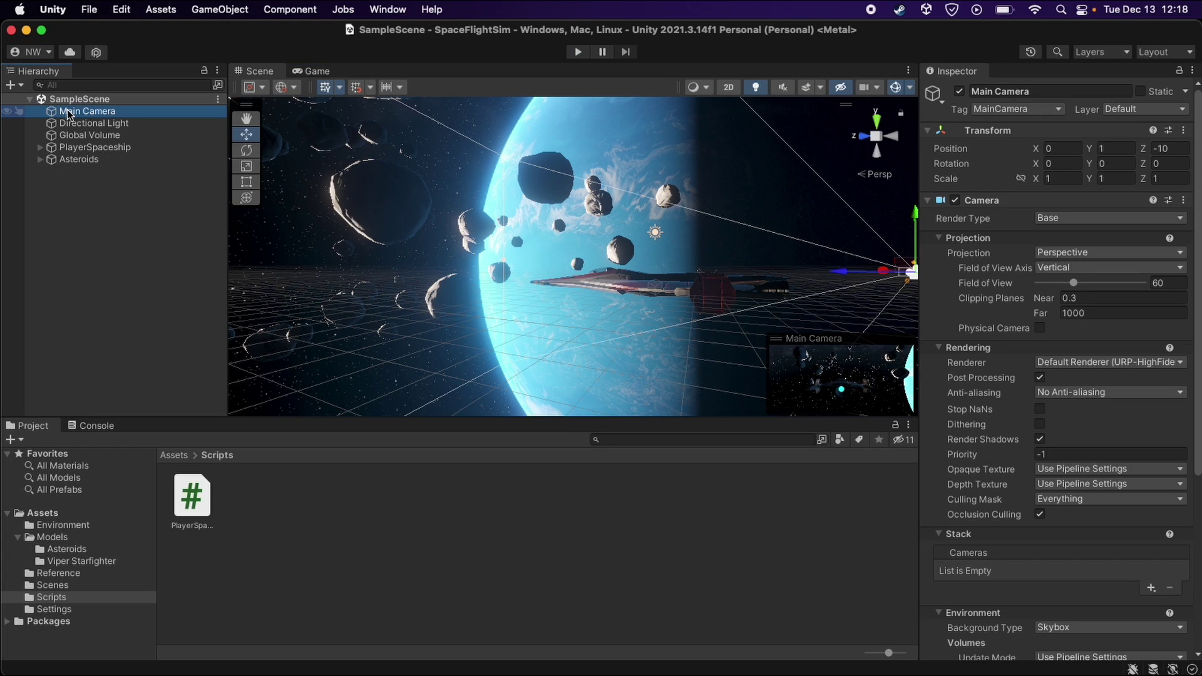
drag(70, 118, 106, 153)
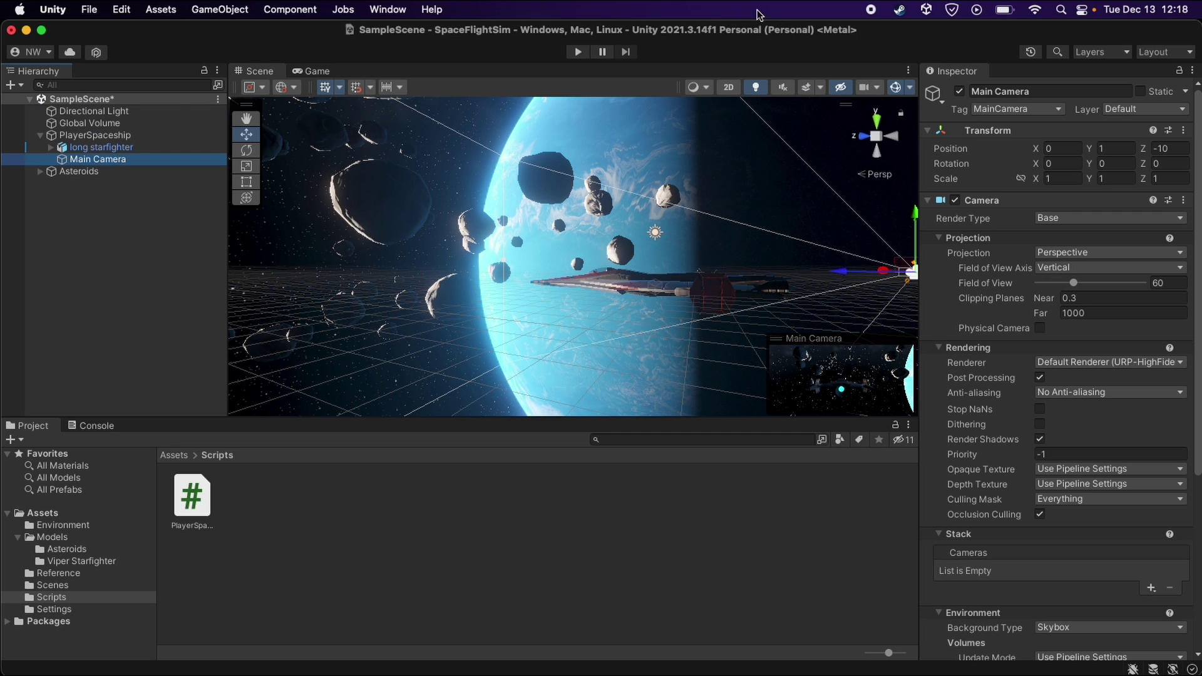
key(super+p)
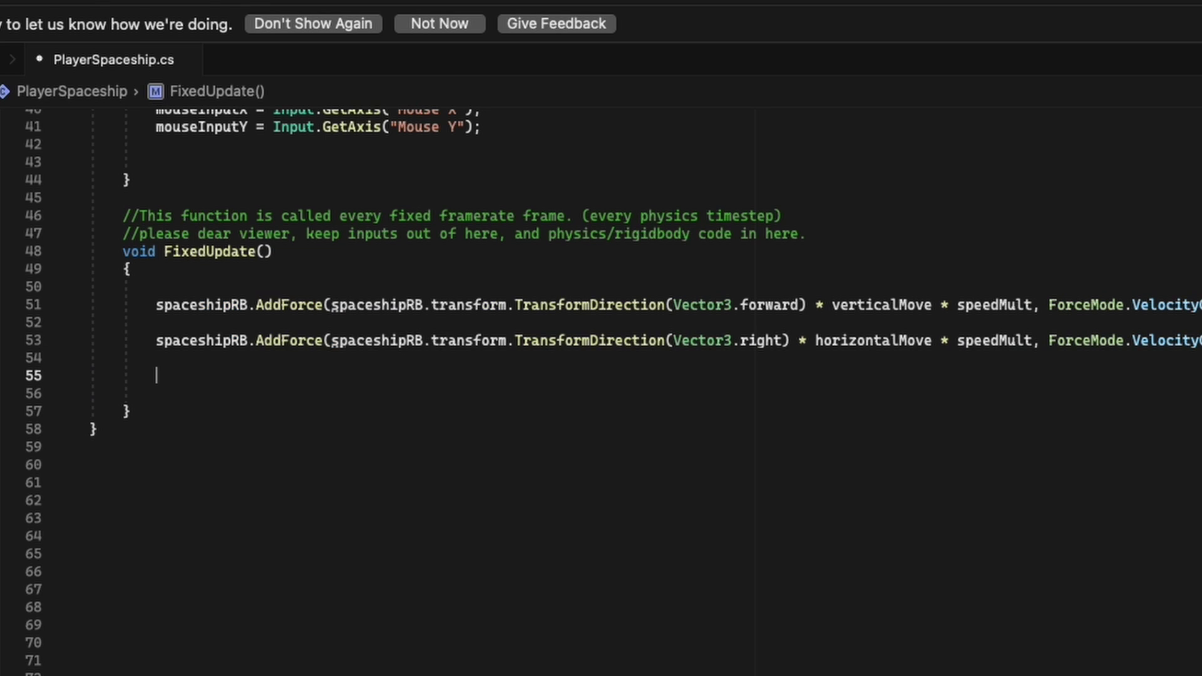
Start the pitch line spaceshipRB.AddTorque(spaceshipRB.transform.right using autocomplete.
text(sp)
key(Tab)
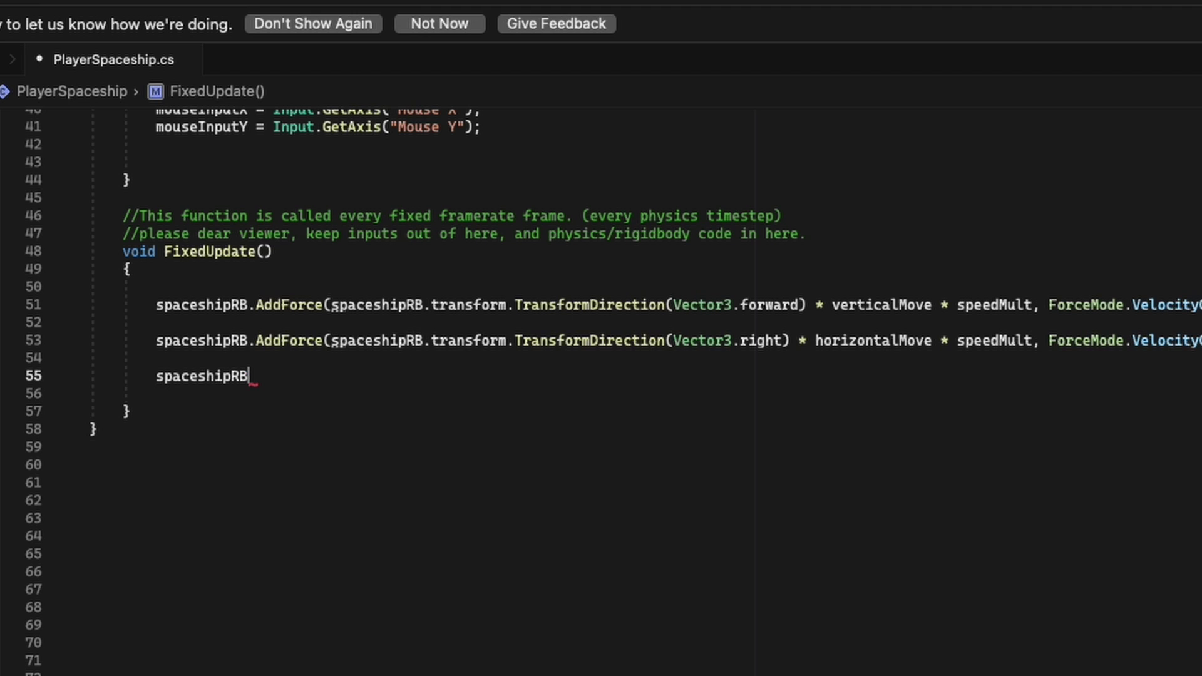
text(.ad)
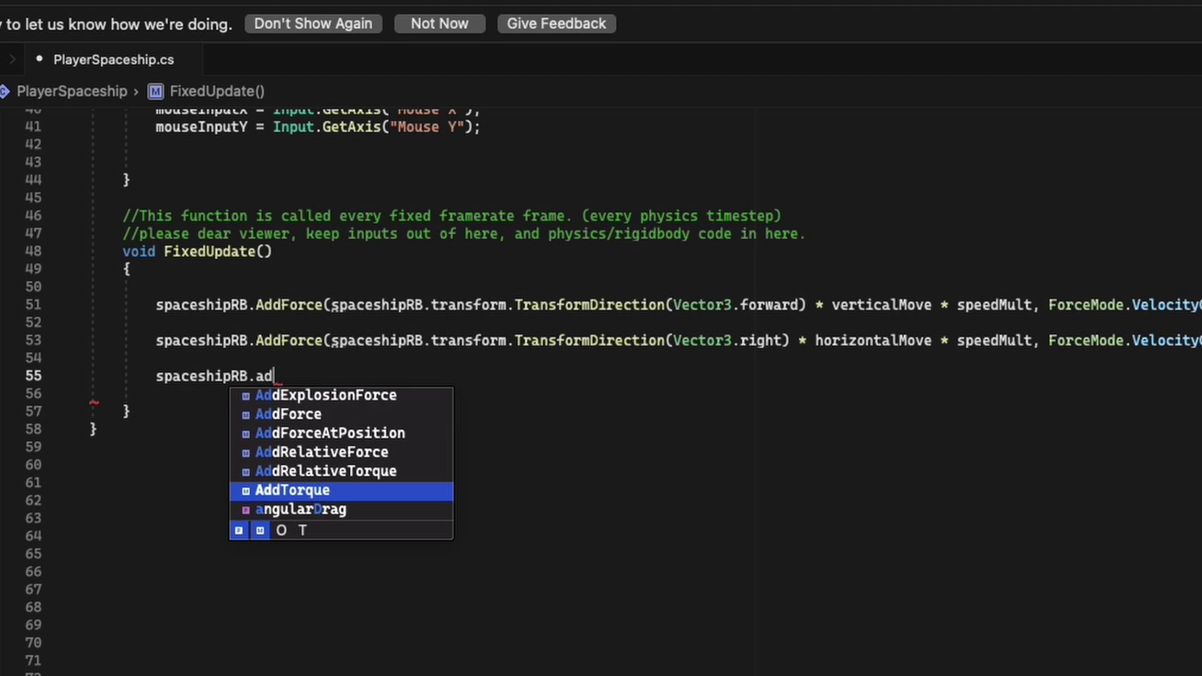
key(Tab)
text((sp)
key(Tab)
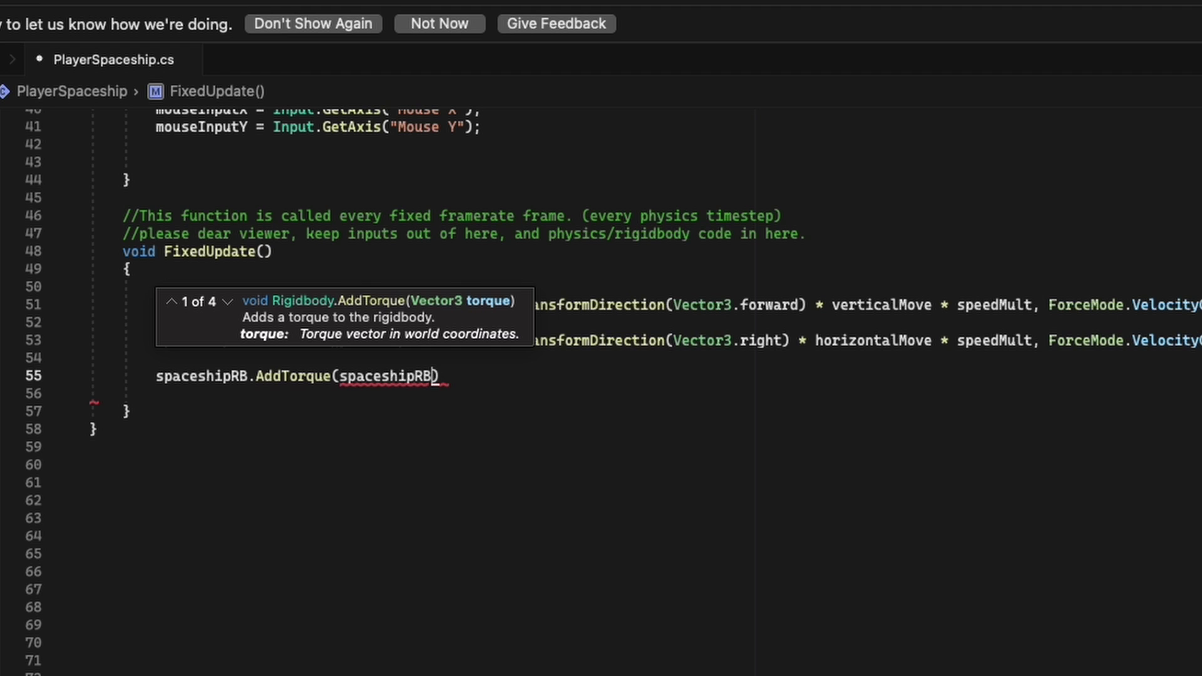
text(.t)
key(Tab)
text(.right ()
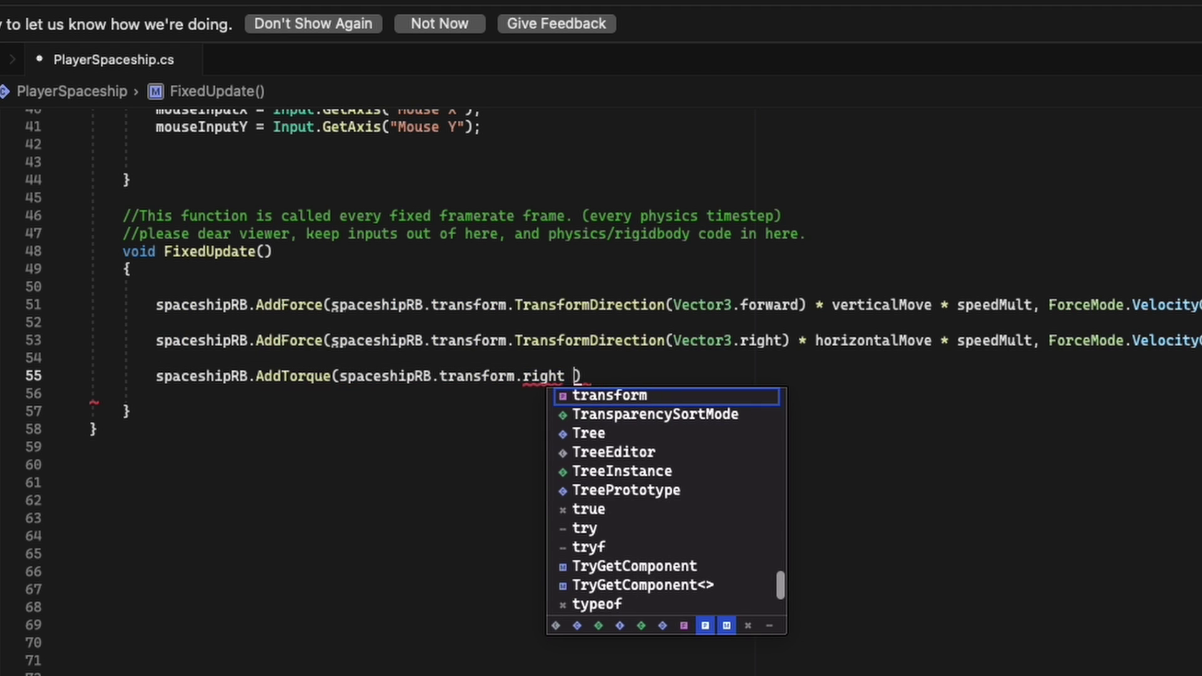
key(BackSpace)
Multiply by speedMultAngle * mouseInputY * -1 with ForceMode.VelocityChange and select the line.
text(*sp)
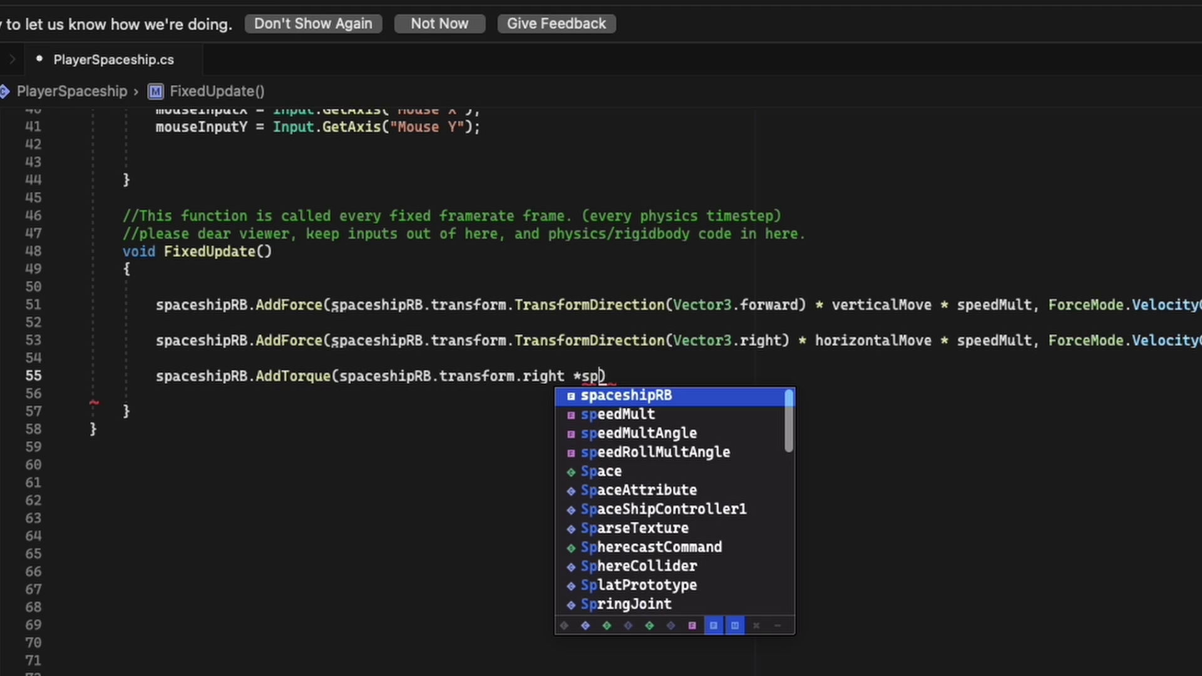
text(eedMultAngle *)
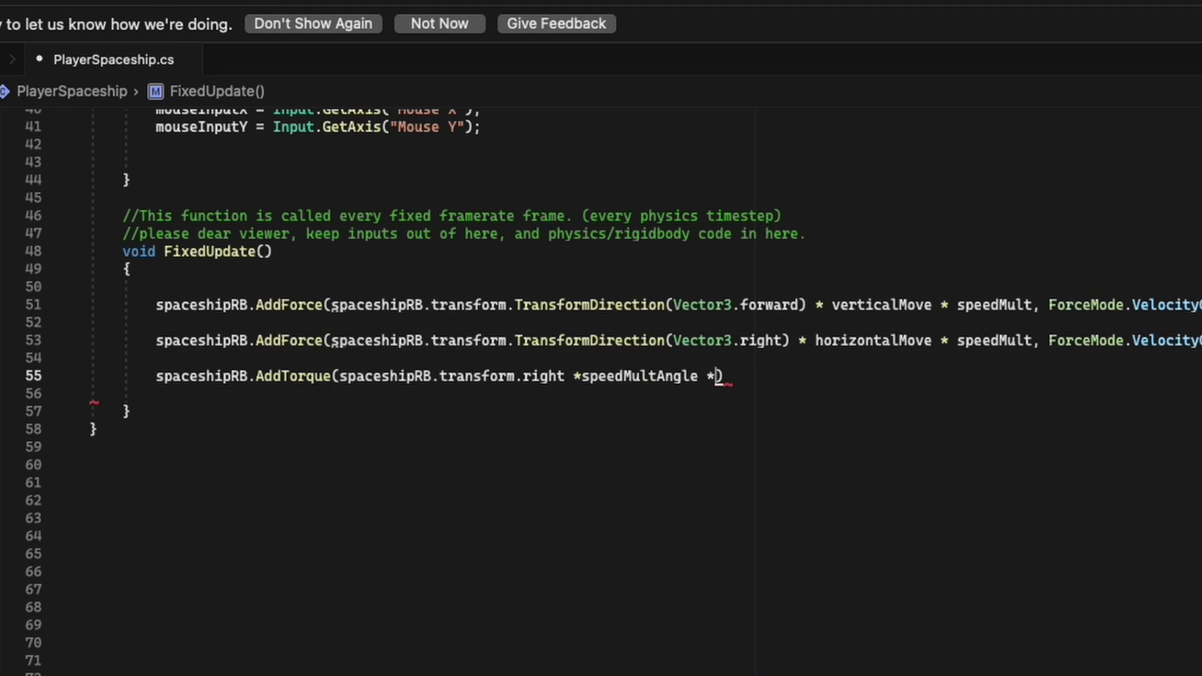
text( mou)
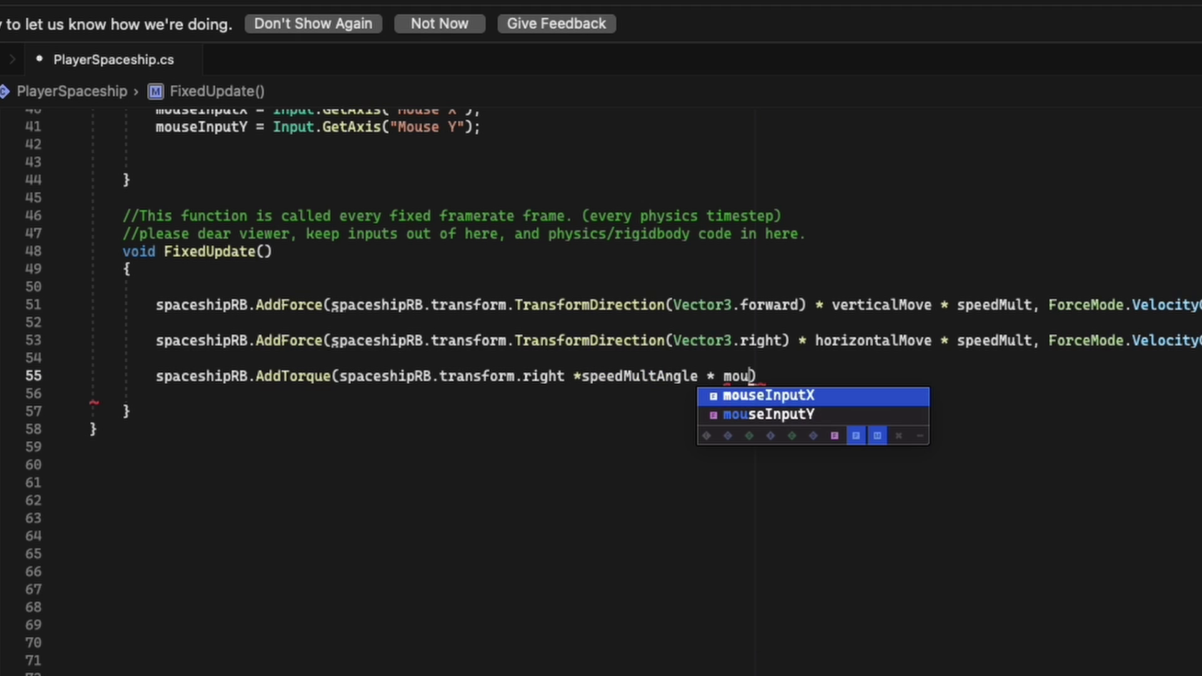
key(Down)
key(Return)
text(* -)
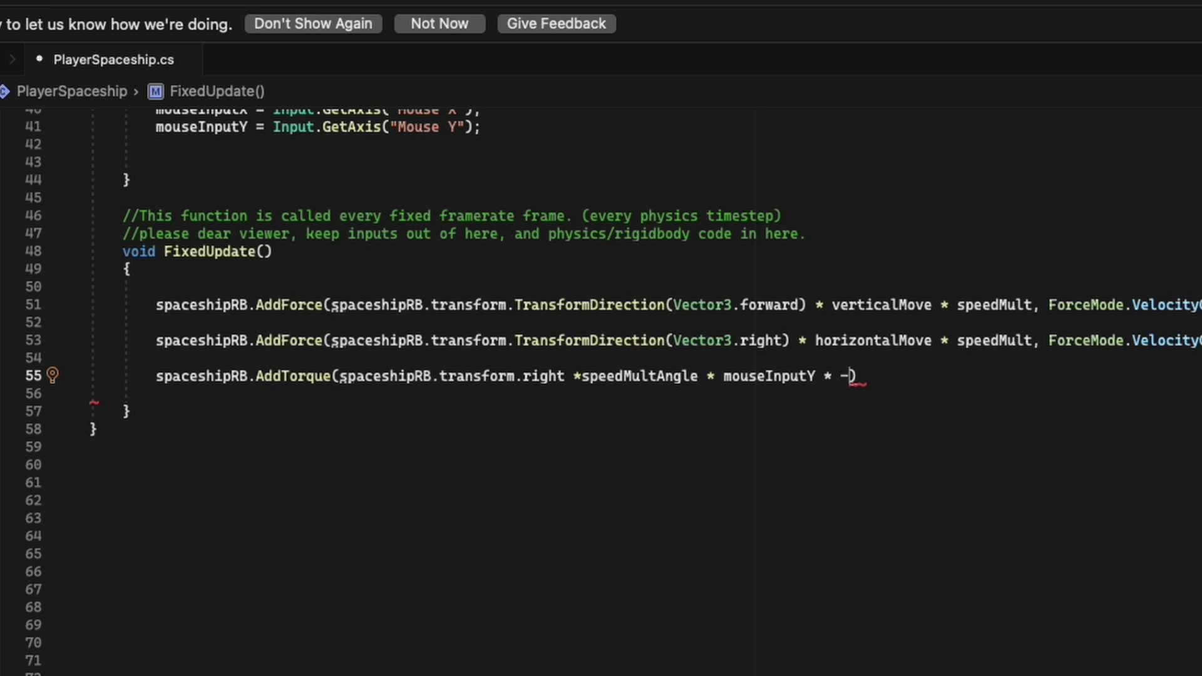
text(1)
text(, forc)
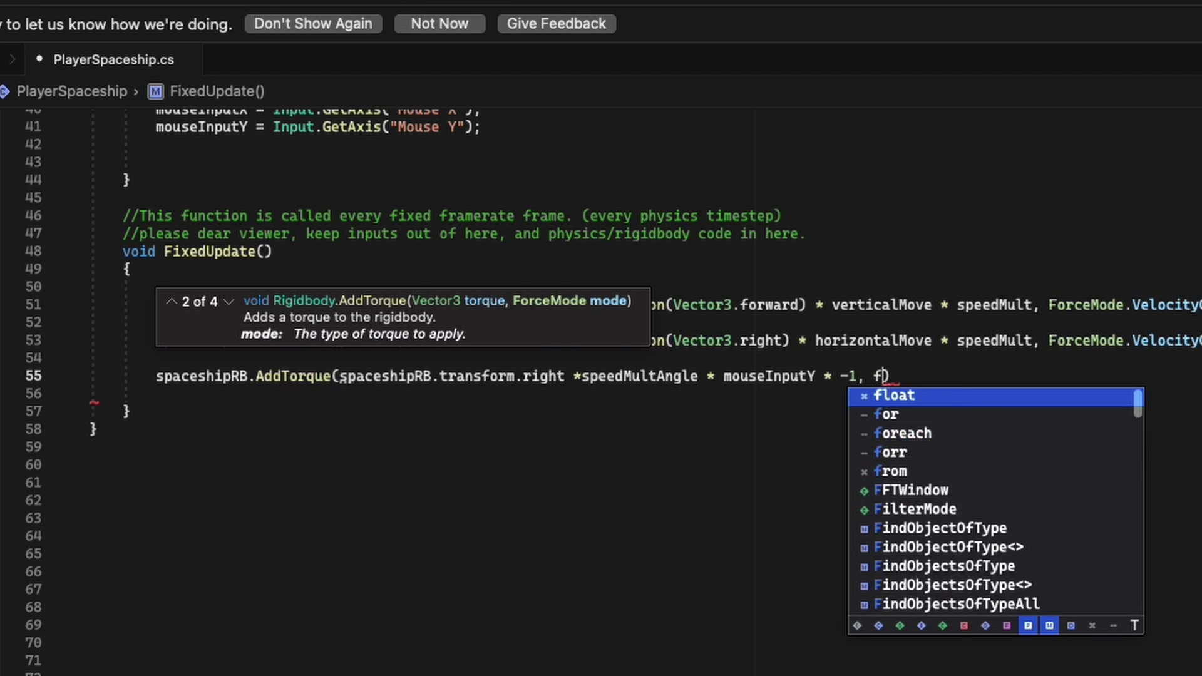
key(Down)
key(Down)
key(Down)
key(Down)
key(Return)
text(;)
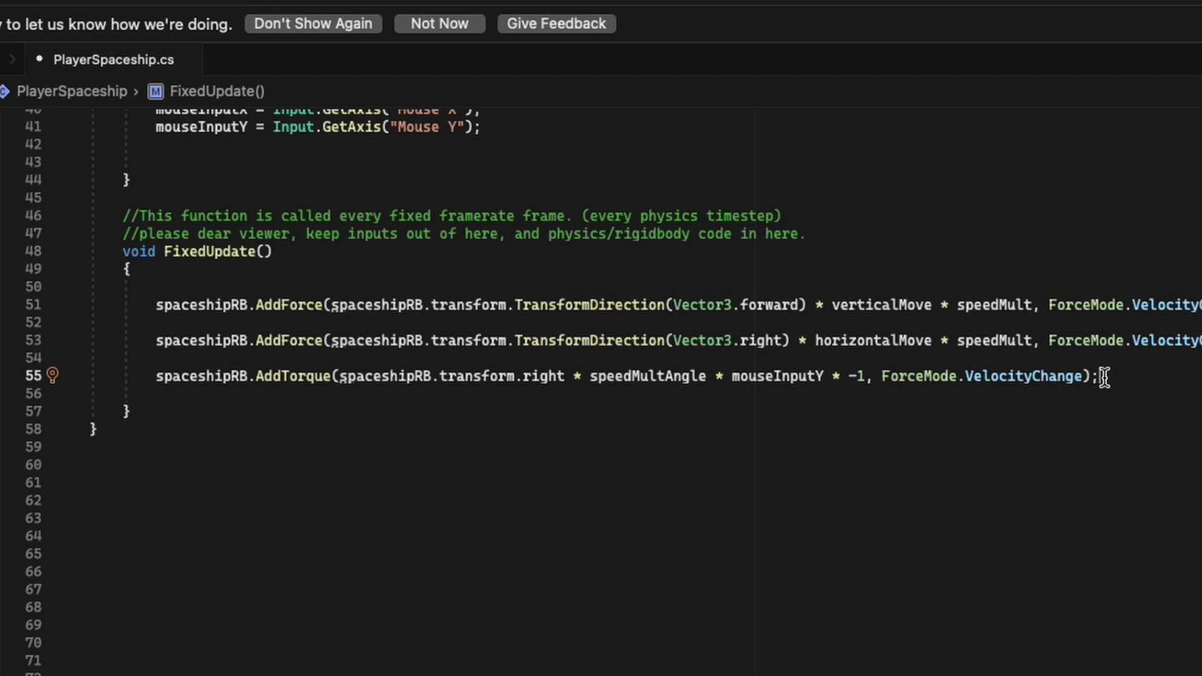
triple_click(1104, 378)
Duplicate the pitch line as a yaw torque using transform.up * speedMultAngle * mouseInputX.
key(ctrl+c)
key(Down)
key(Return)
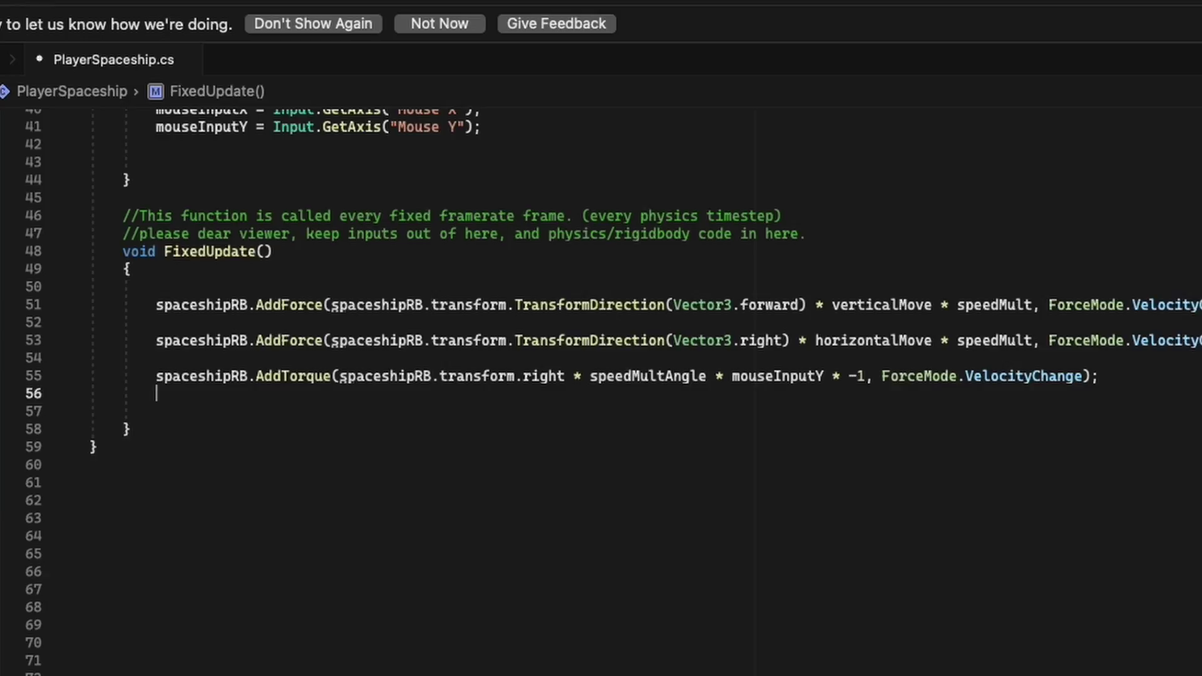
key(ctrl+v)
key(BackSpace)
key(BackSpace)
key(BackSpace)
key(BackSpace)
key(BackSpace)
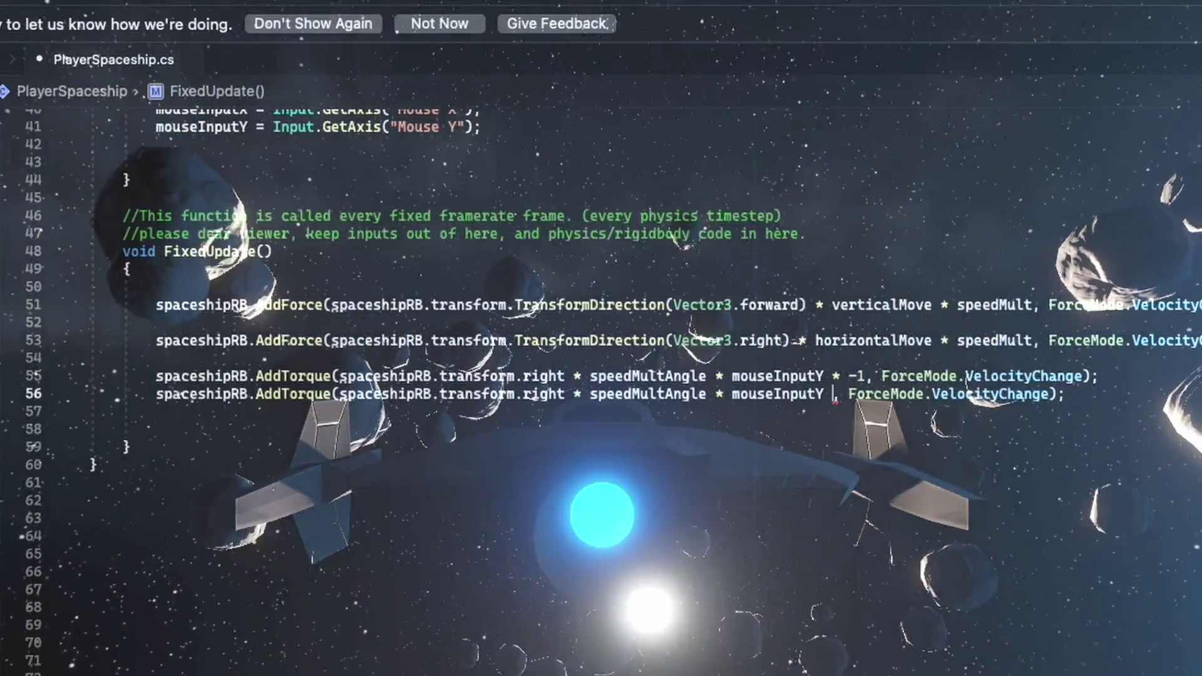
key(BackSpace)
text(X)
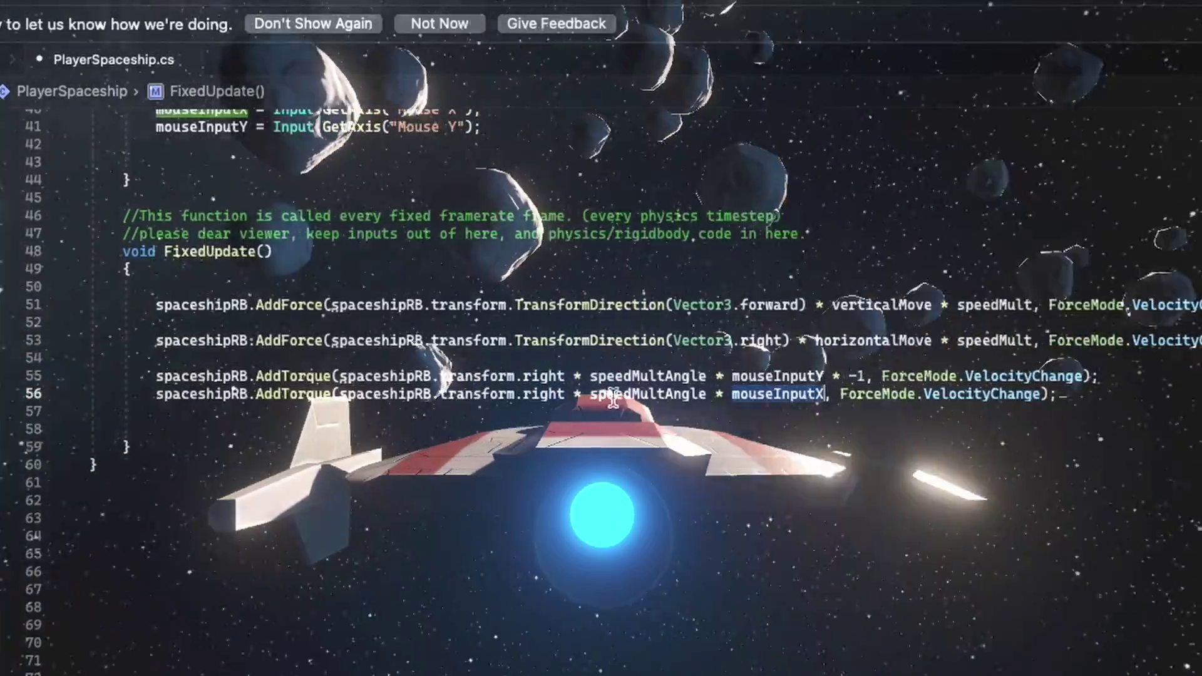
double_click(542, 394)
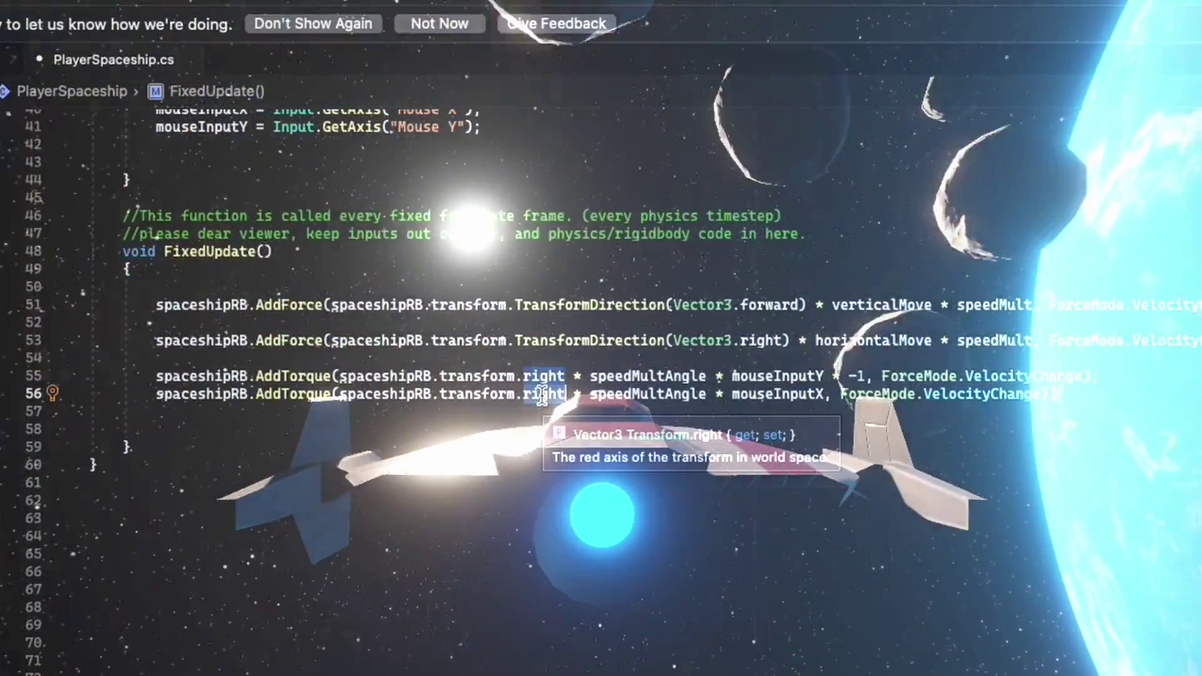
key(BackSpace)
text(up)
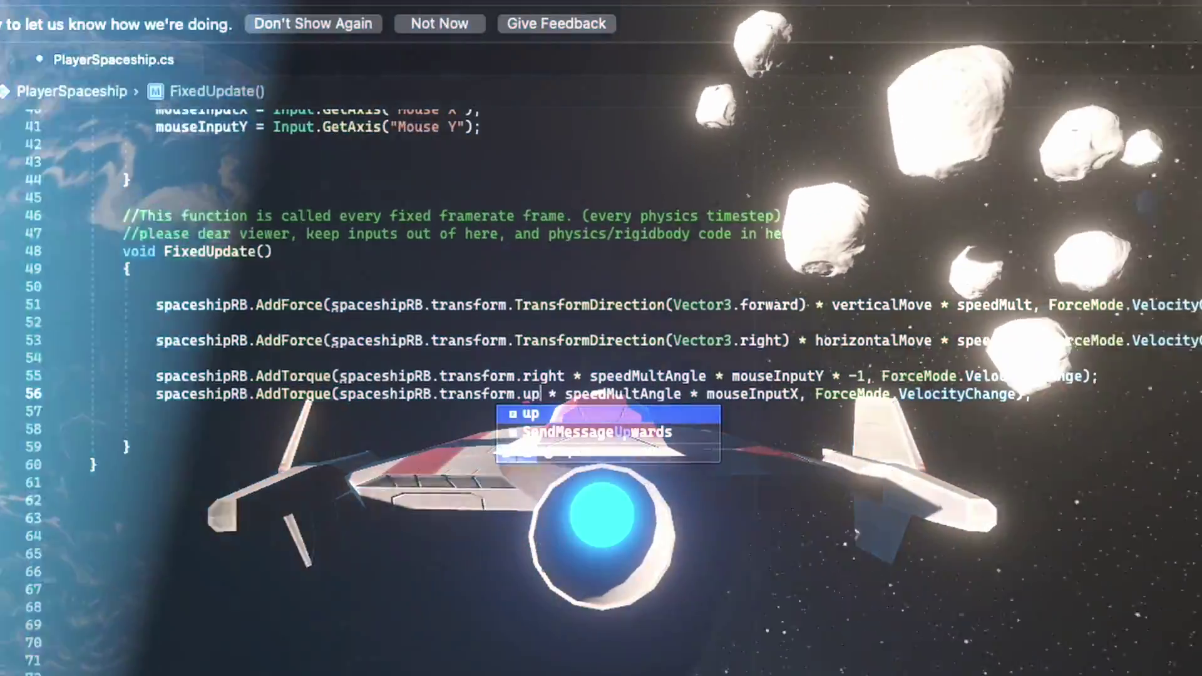